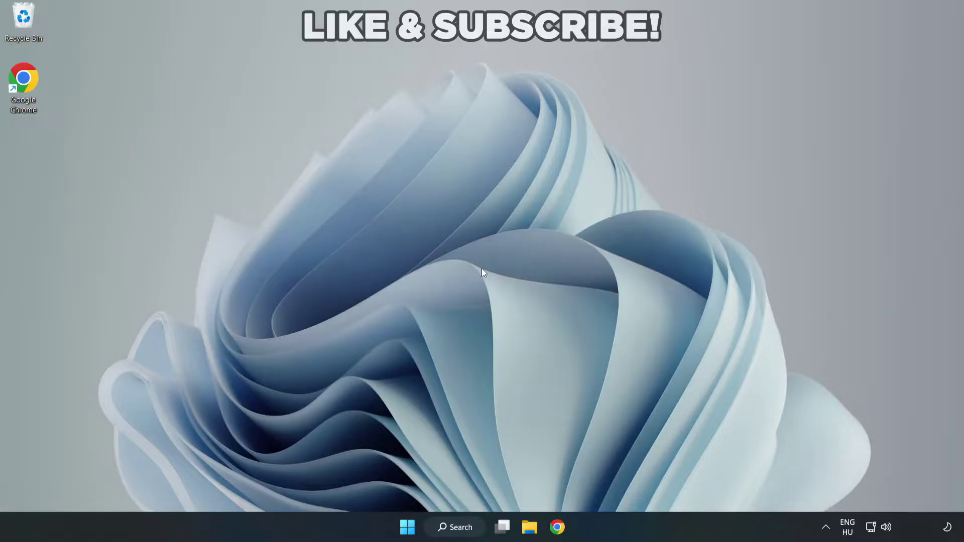
Search Windows for 'device manager'
click(457, 526)
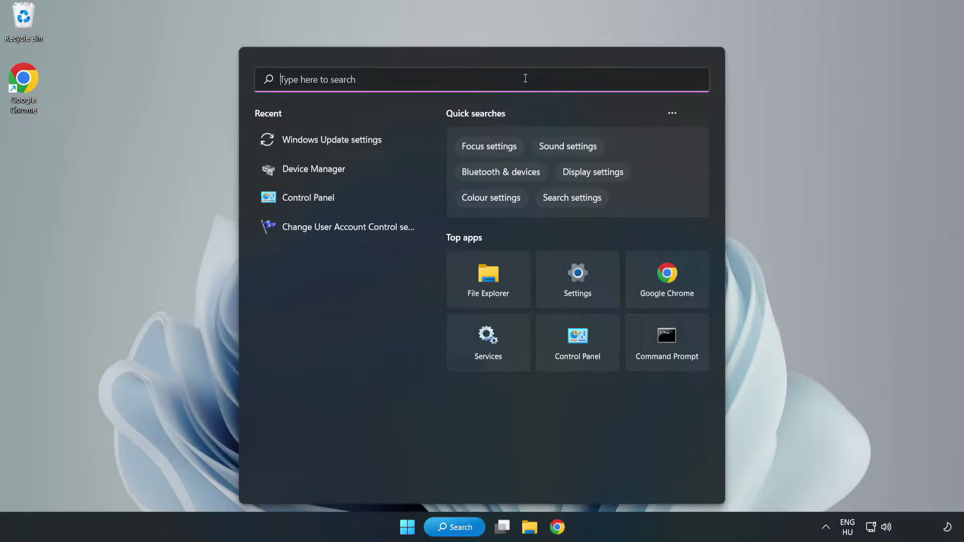
text(devic)
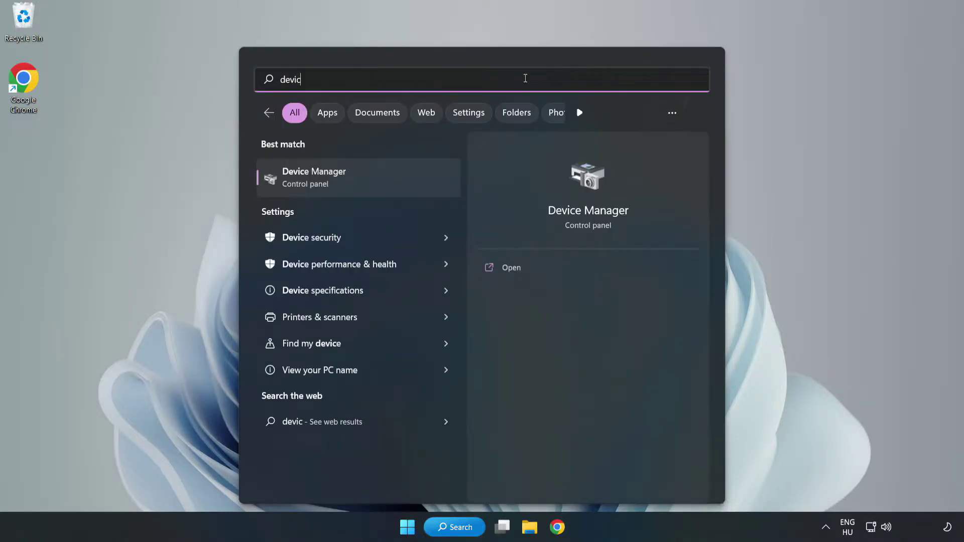
text(e manager)
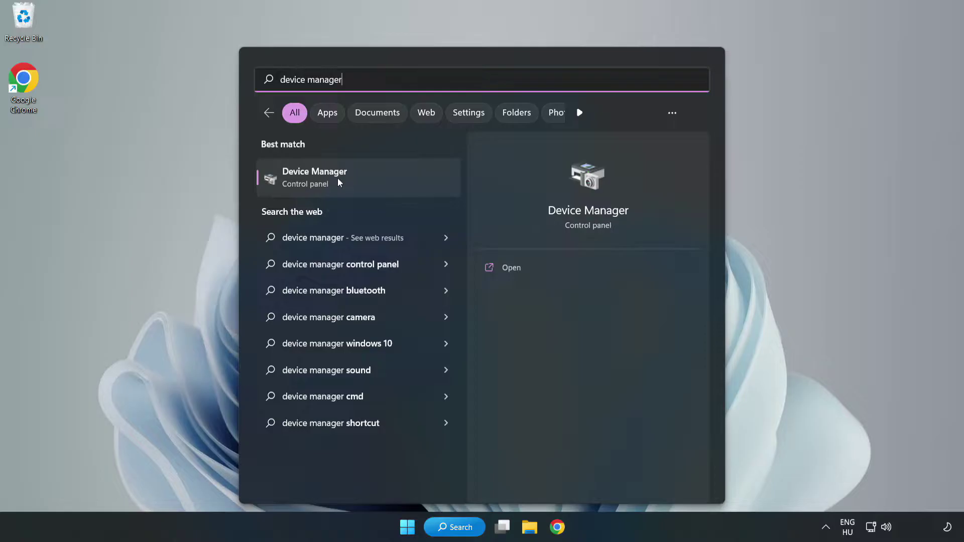
Launch Device Manager, center its window and expand the Display adapters category
click(360, 186)
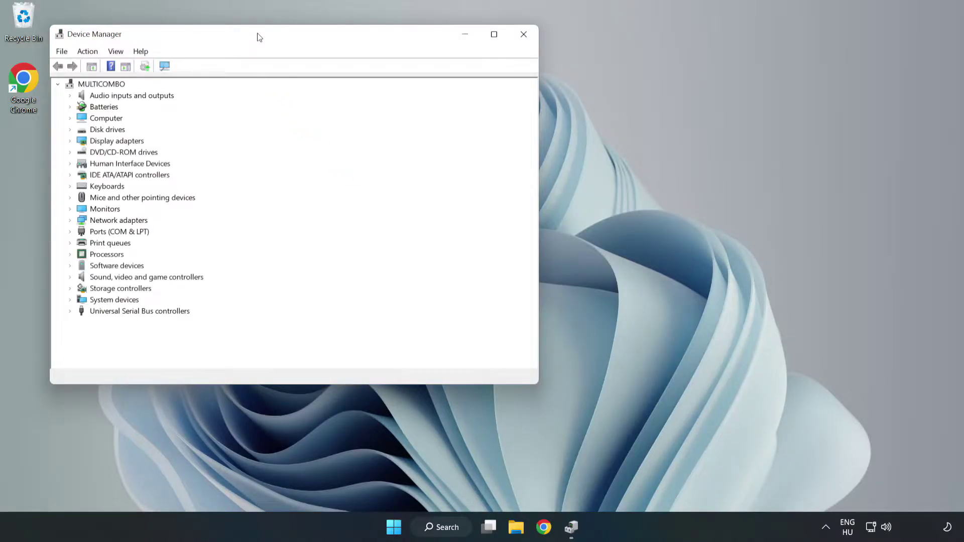
drag(257, 38, 429, 87)
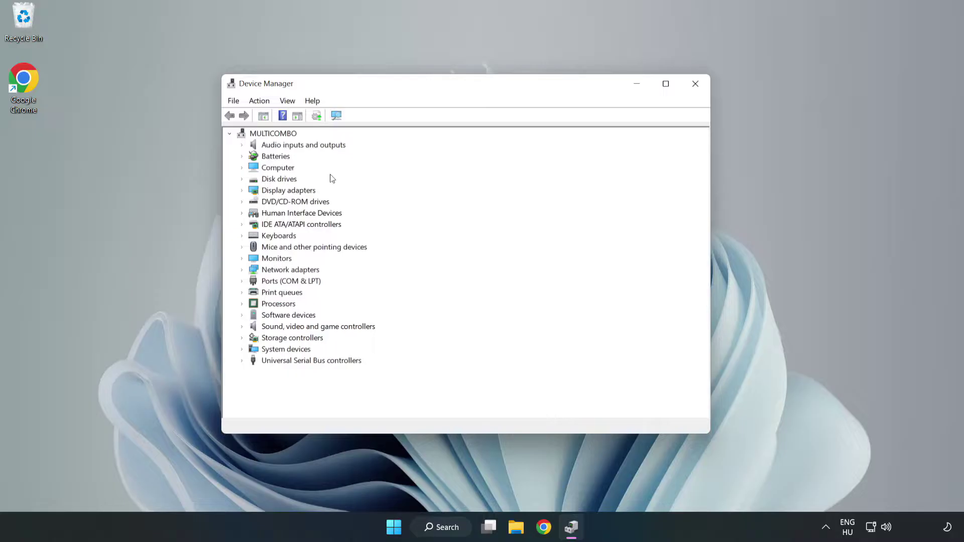
click(260, 193)
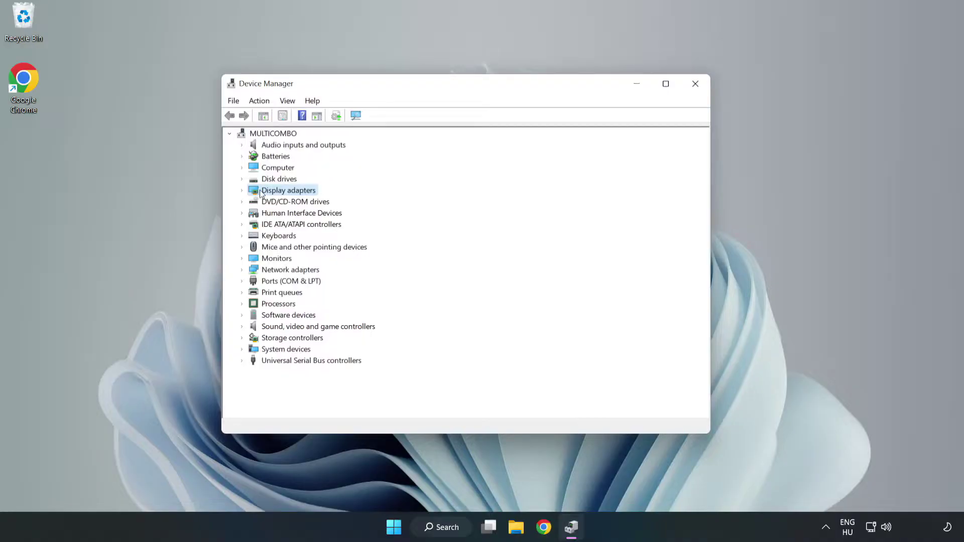
click(242, 191)
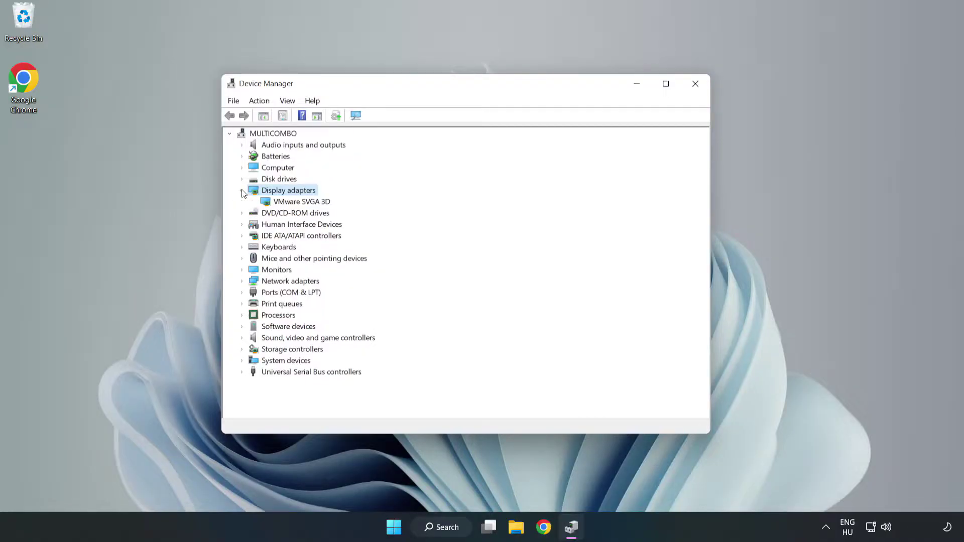
Automatically search for a VMware SVGA 3D driver update; the best driver is already installed
click(301, 202)
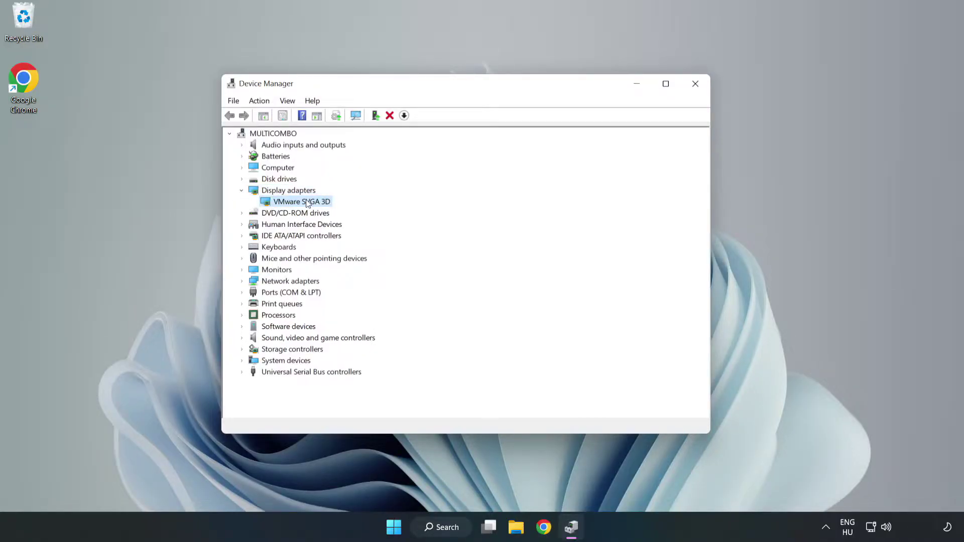
right_click(300, 206)
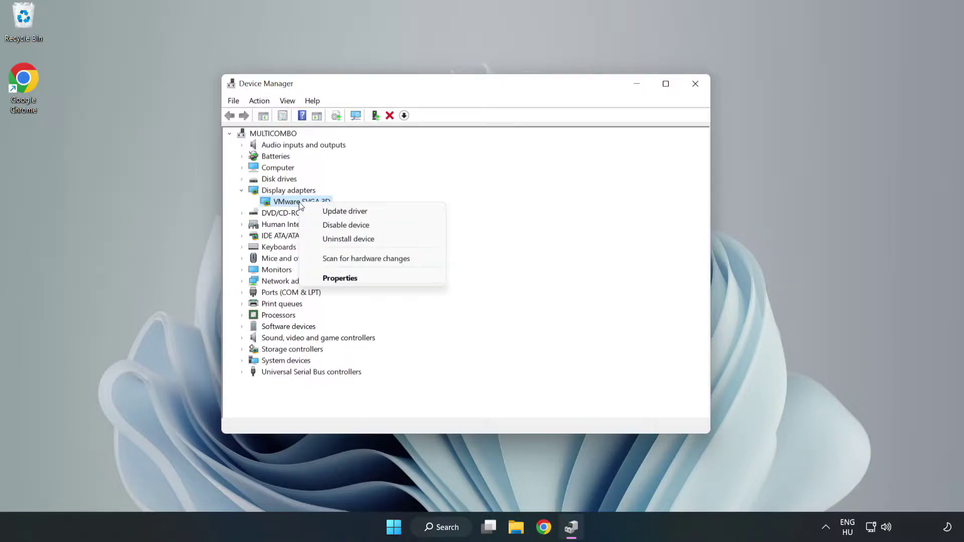
click(374, 216)
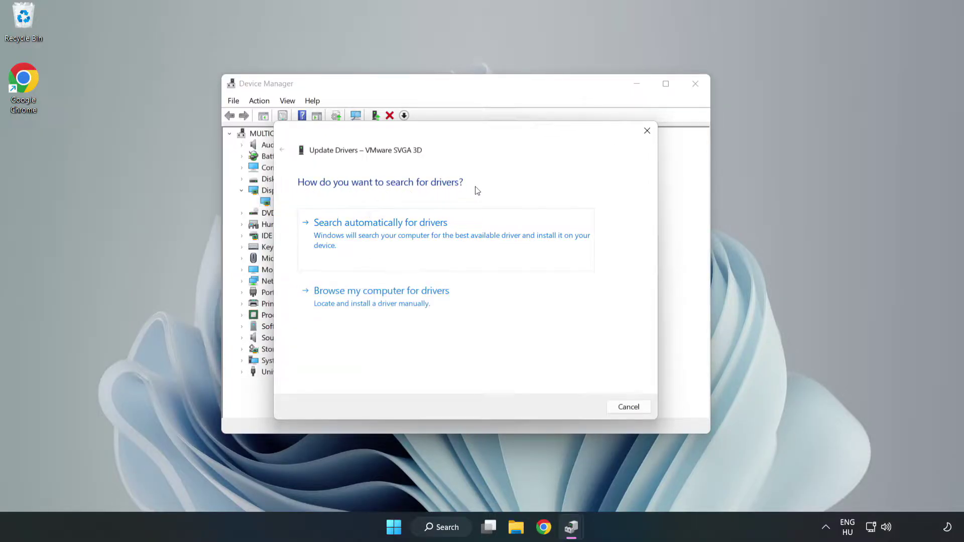
click(383, 235)
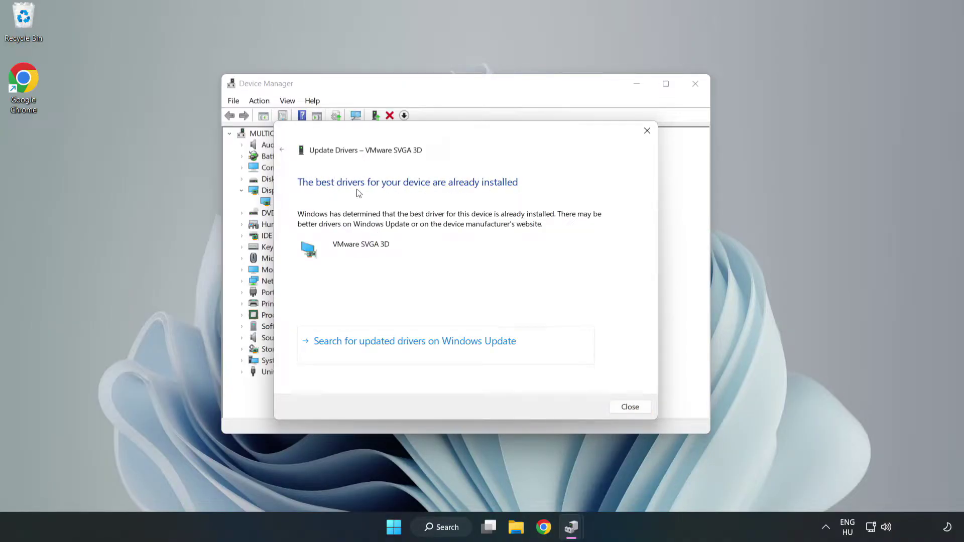
click(631, 408)
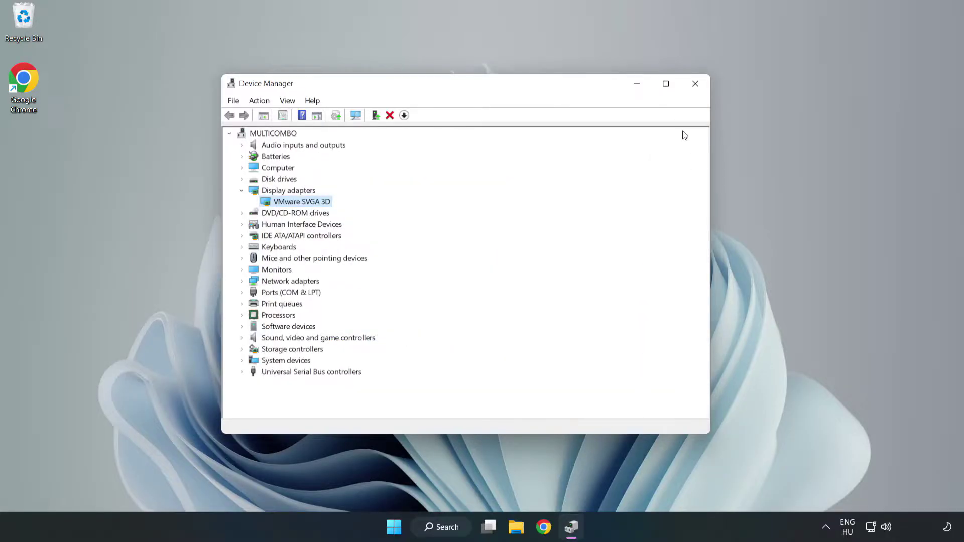
Close Device Manager and search Windows for 'updates'
click(697, 85)
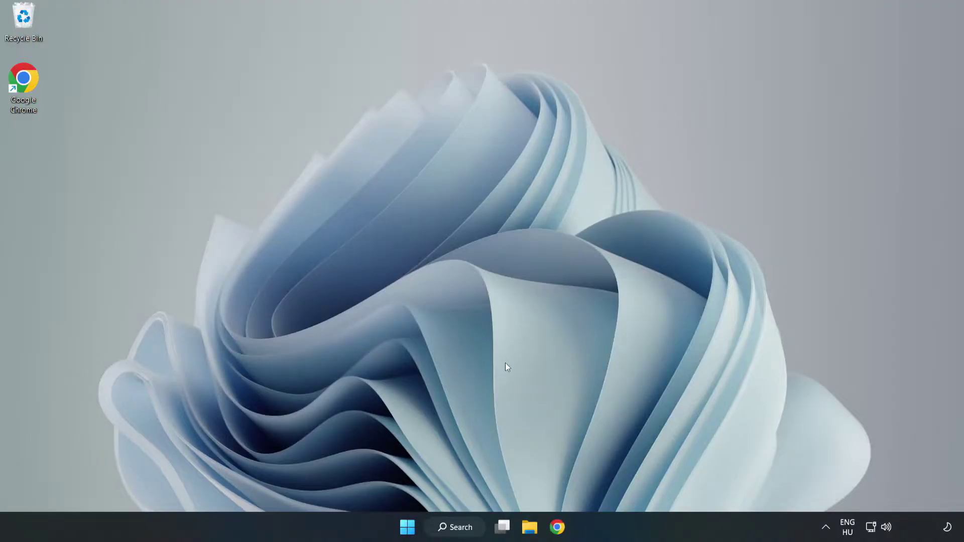
click(444, 526)
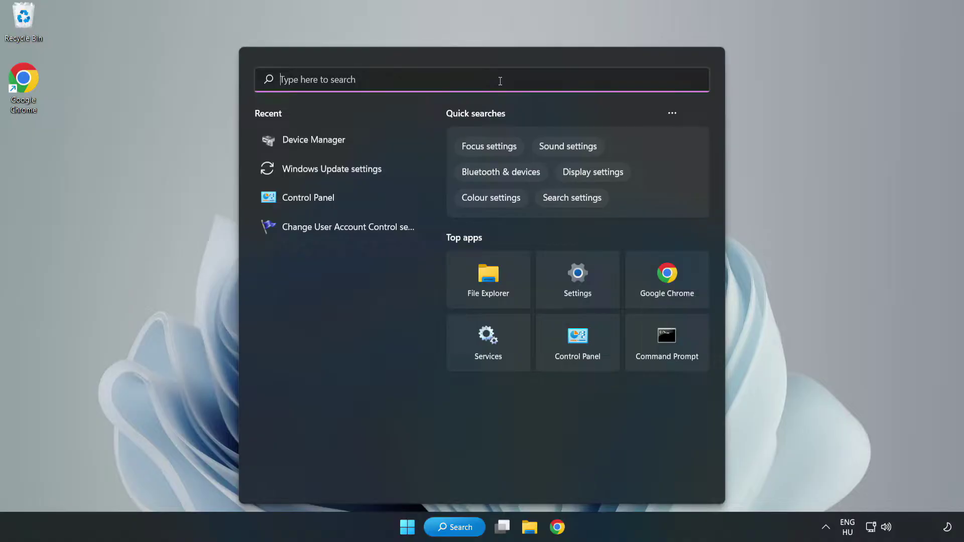
text(updates)
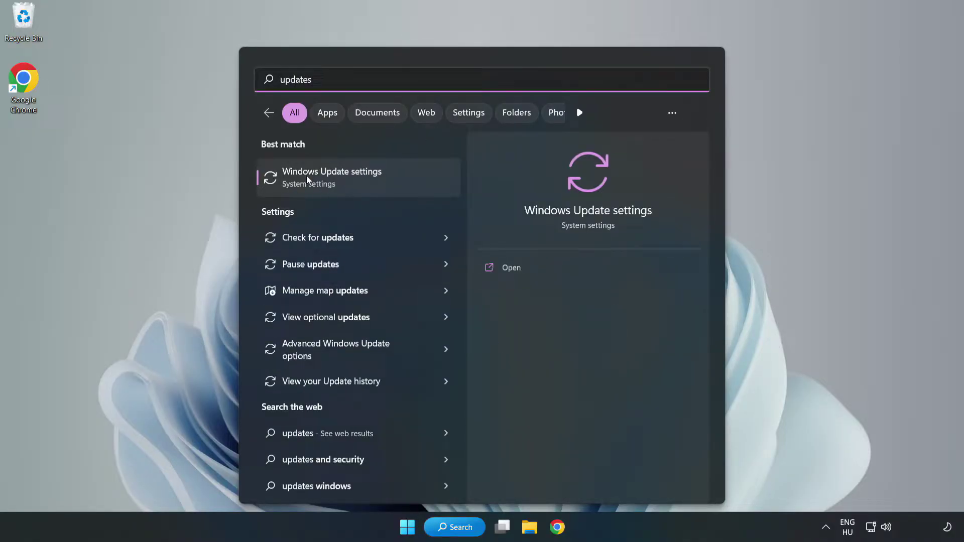
Open Windows Update settings maximized and check for new updates
click(345, 183)
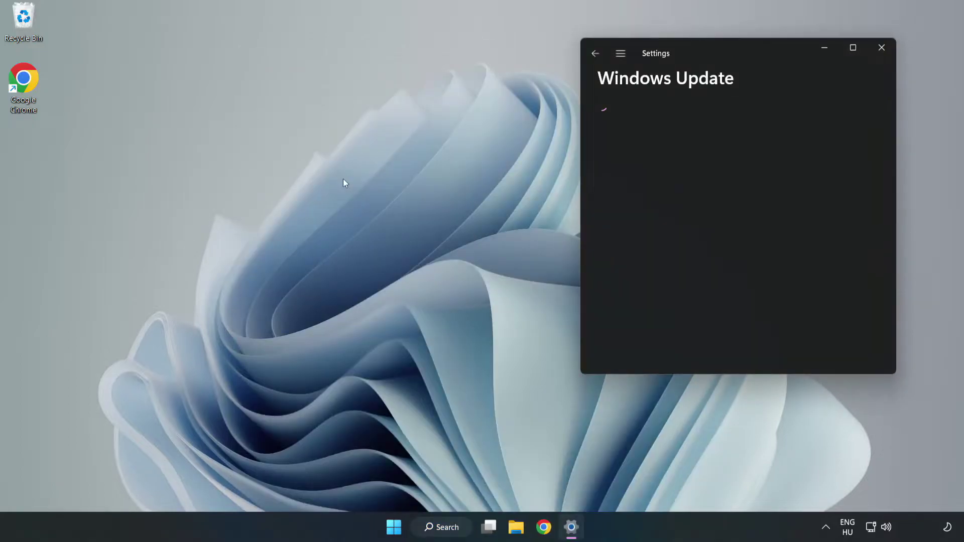
click(853, 47)
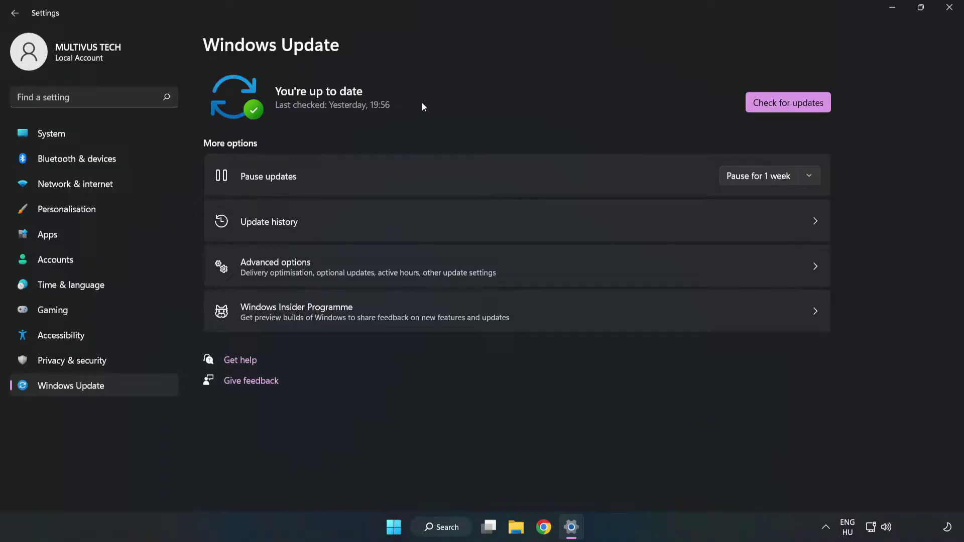
click(791, 104)
Close Settings, go to Steam's Library home and bring up YOUR NOT WORKING GAME's options
click(950, 8)
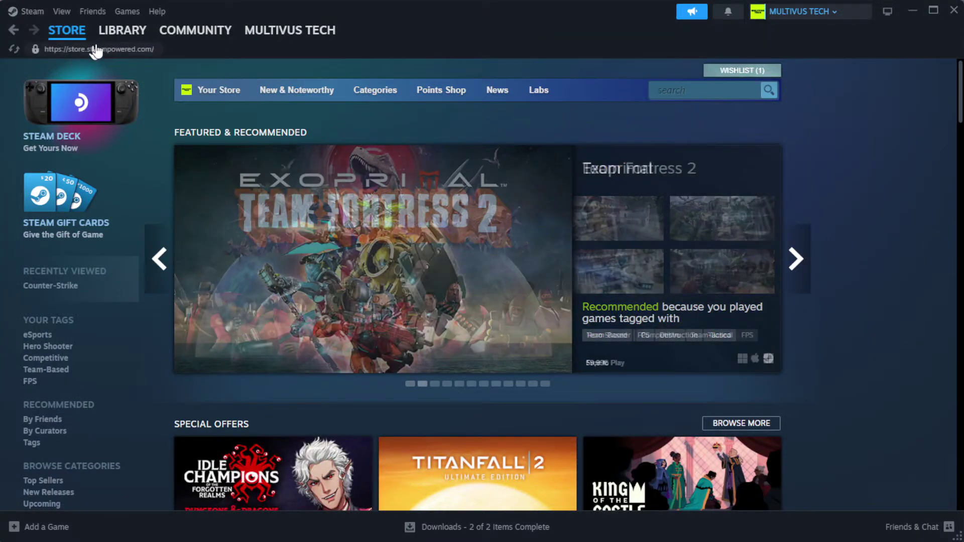
mouse_move(126, 37)
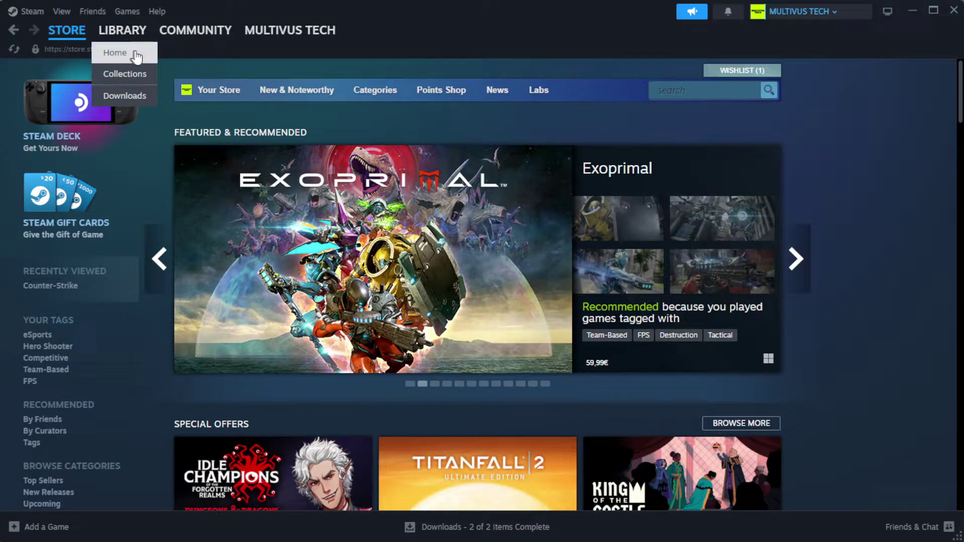
click(134, 54)
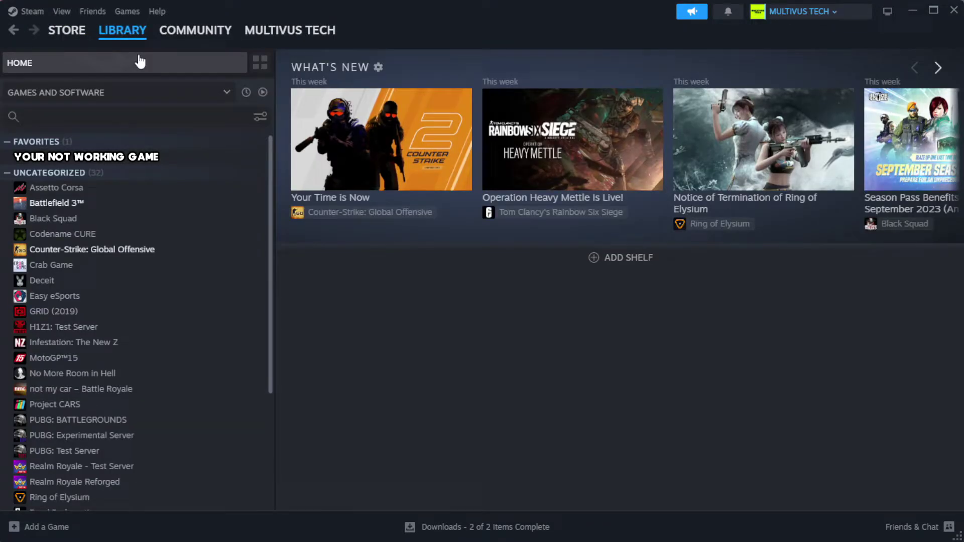
right_click(238, 158)
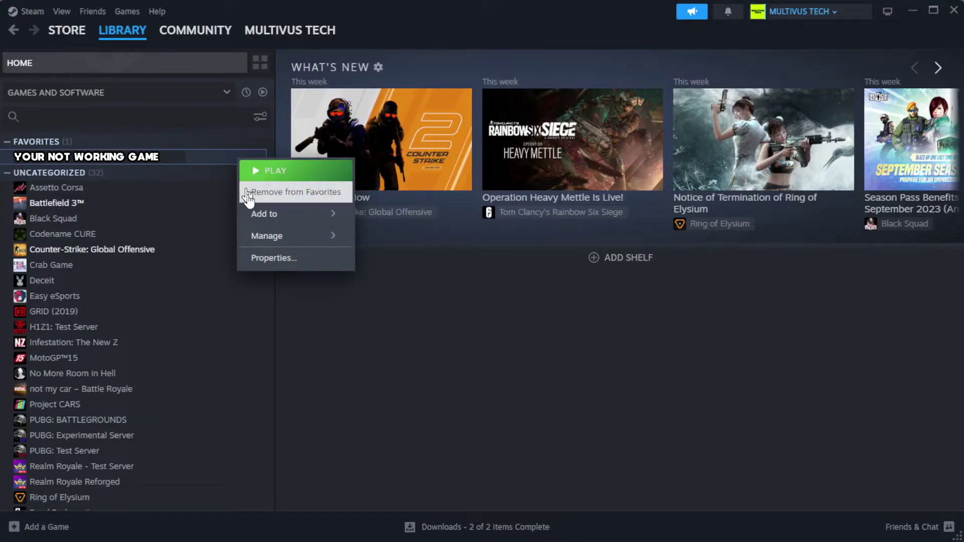
Verify YOUR NOT WORKING GAME's files from Properties > Installed Files; all 1039 files validate
click(305, 263)
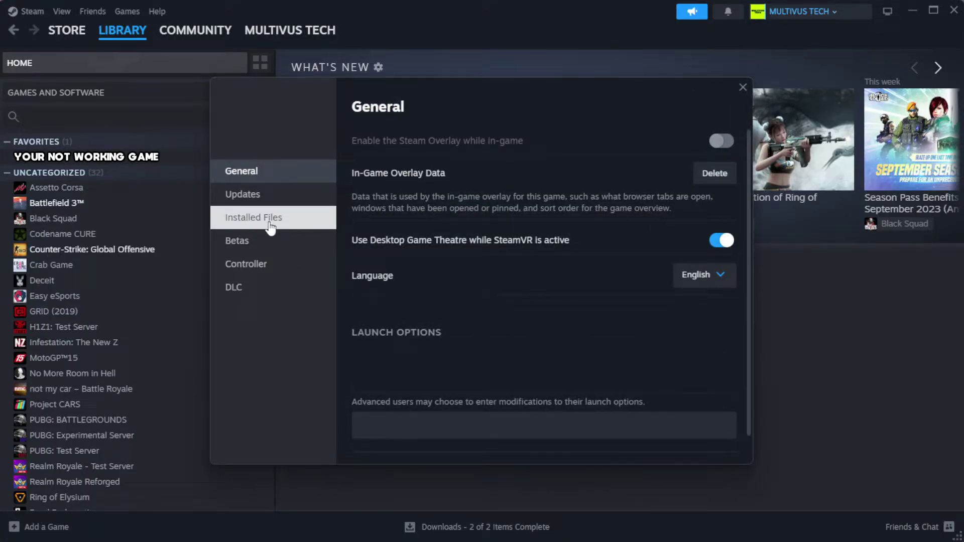
click(317, 229)
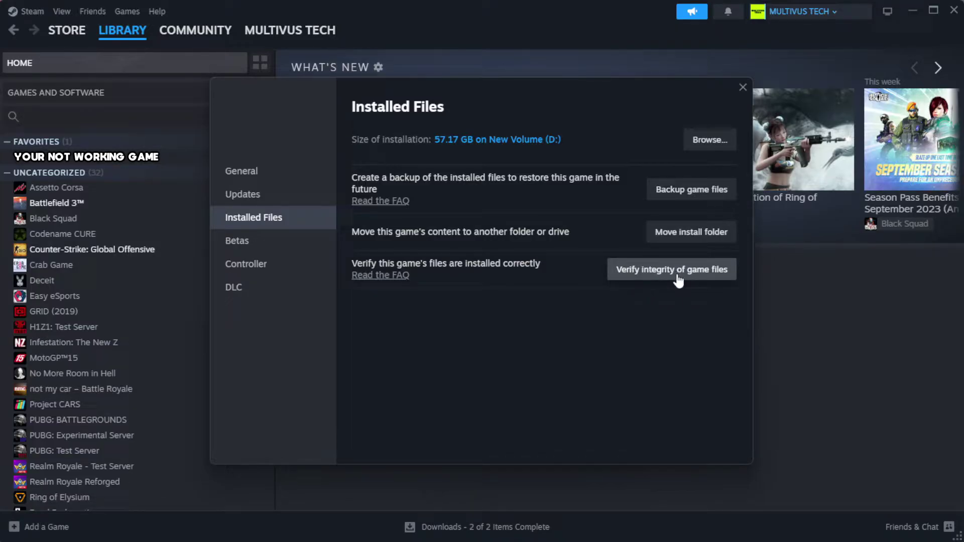
click(678, 280)
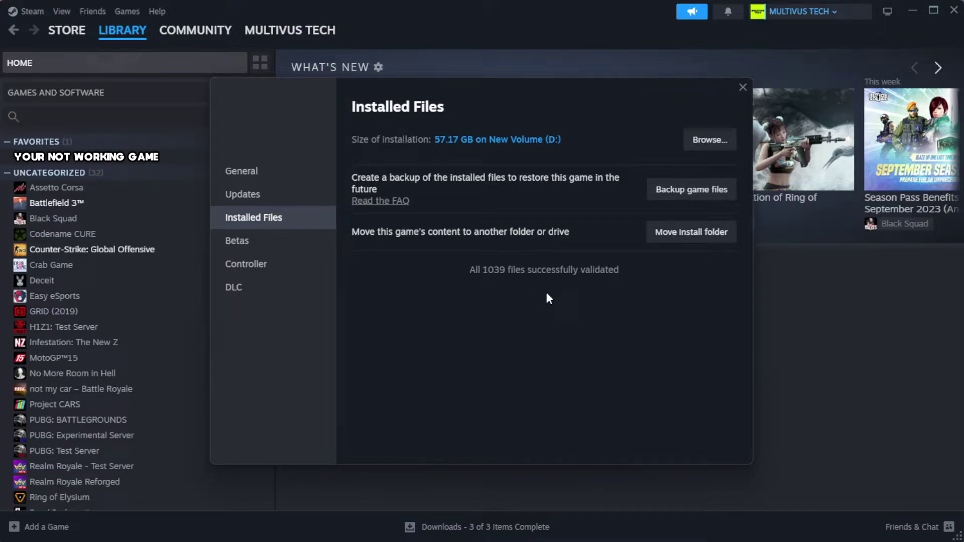
Open the game's steamapps\common folder and the YOUR NOT WORKING GAME shortcut's Properties dialog
click(702, 146)
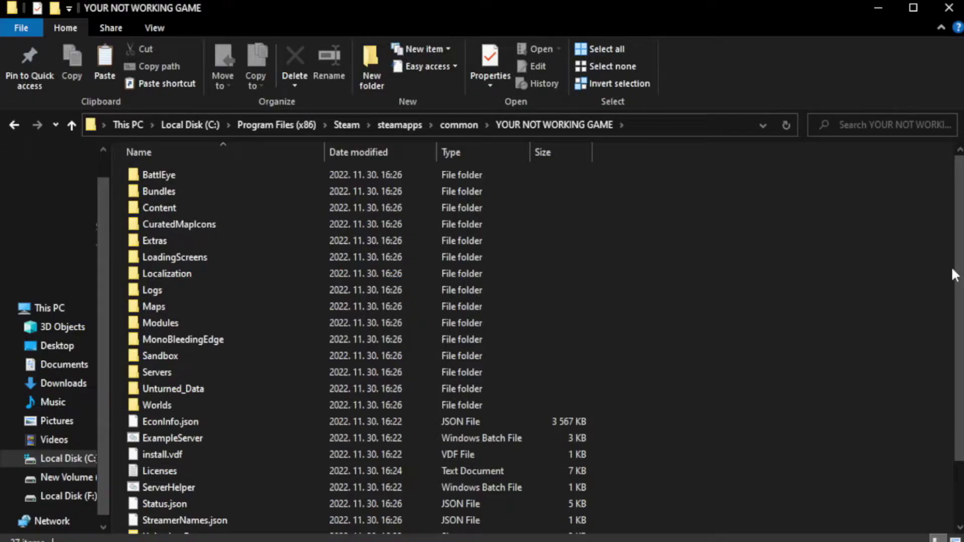
scroll(954, 274, down, 2)
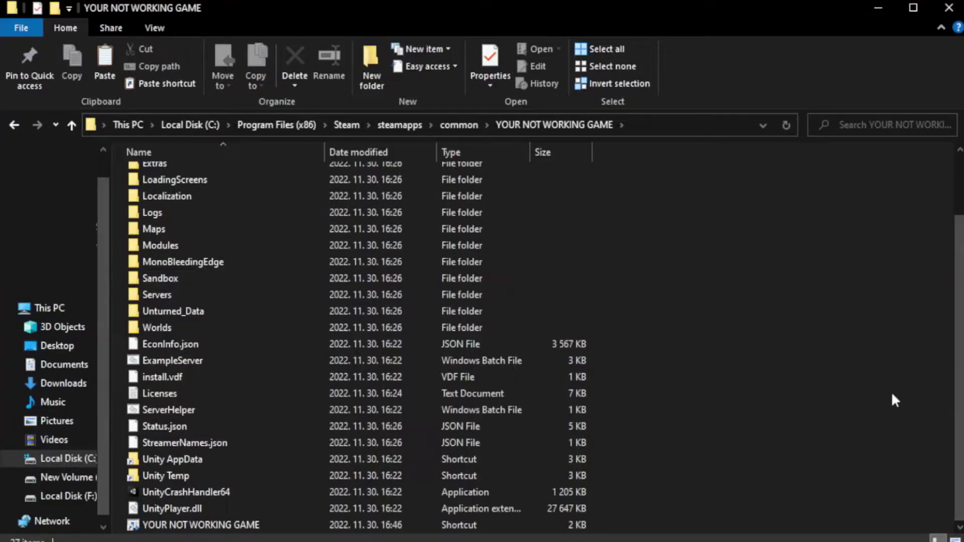
click(351, 526)
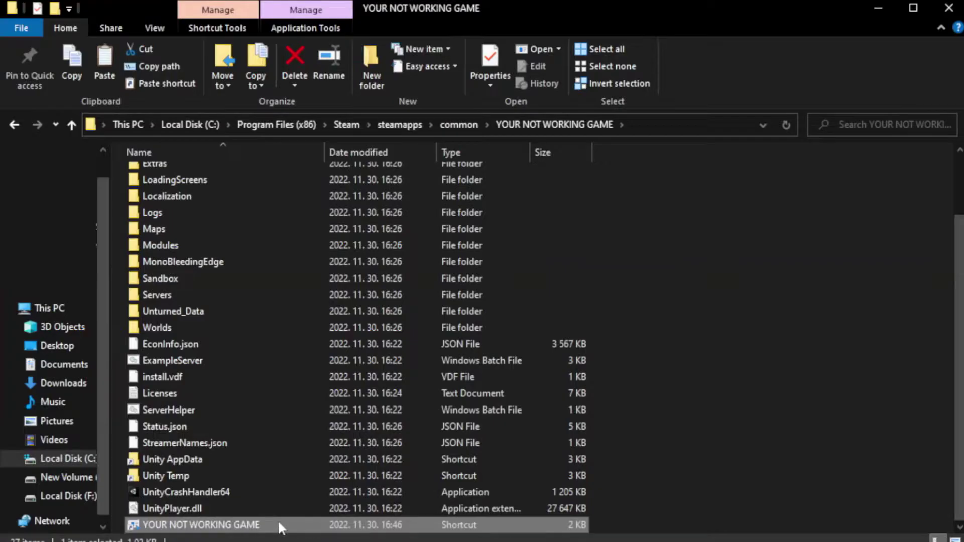
right_click(321, 523)
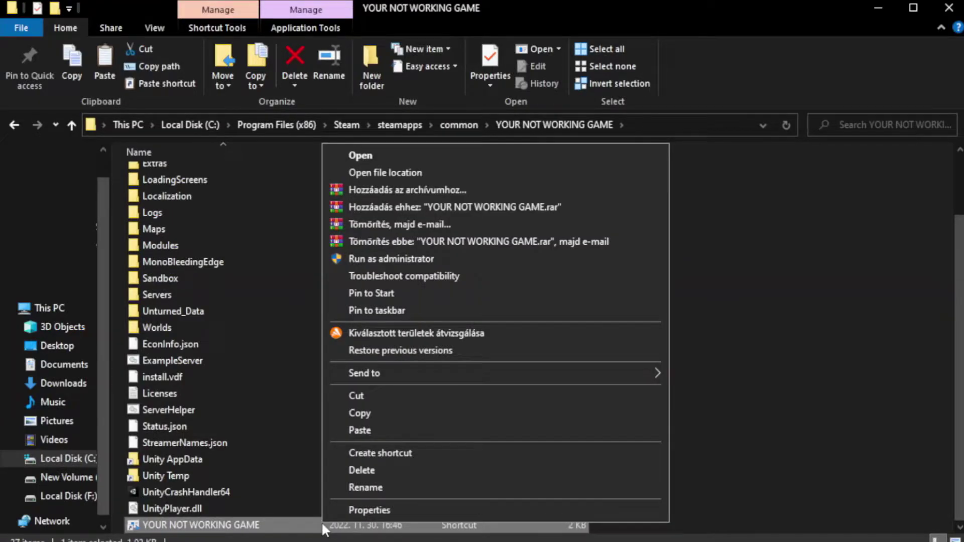
click(492, 512)
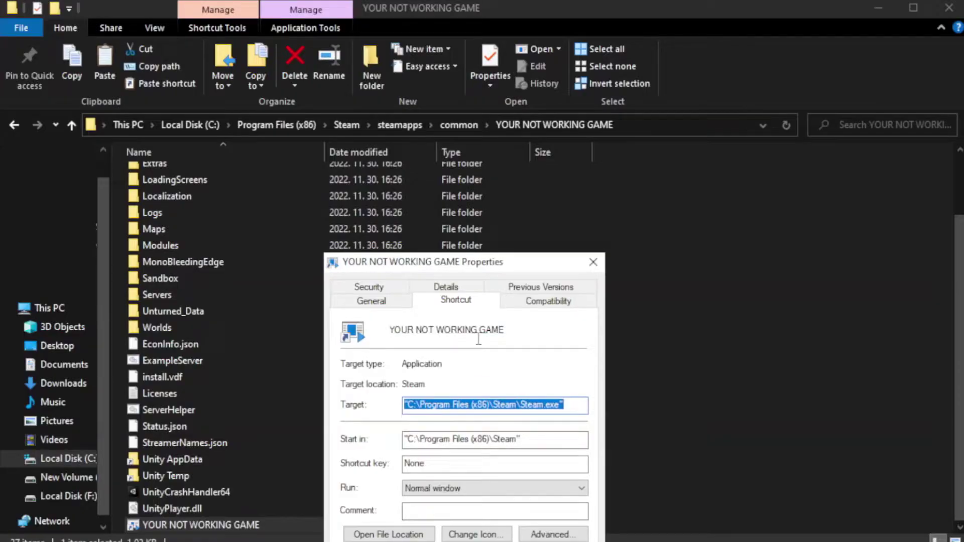
drag(483, 267, 484, 99)
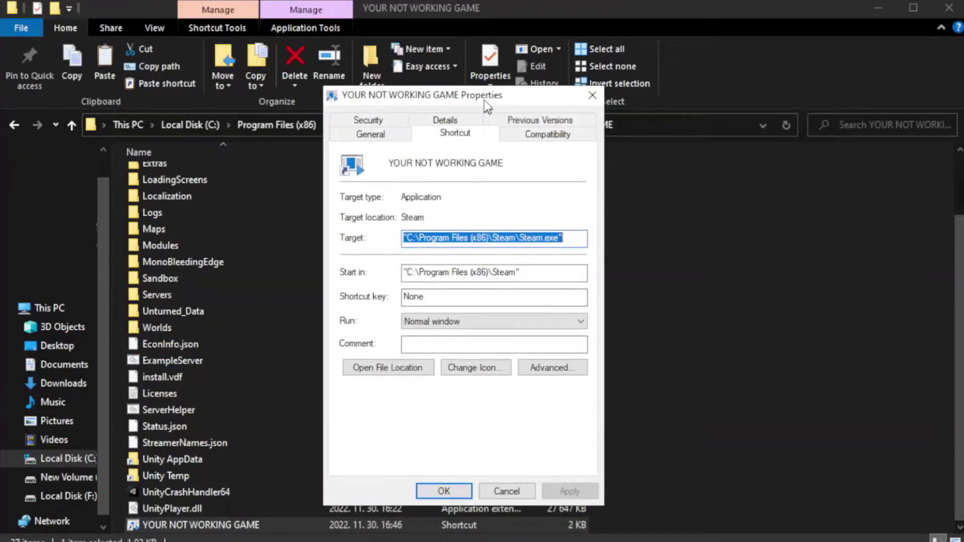
Set the shortcut to Windows 8 compatibility mode, fullscreen optimizations disabled, as administrator, and apply
click(545, 139)
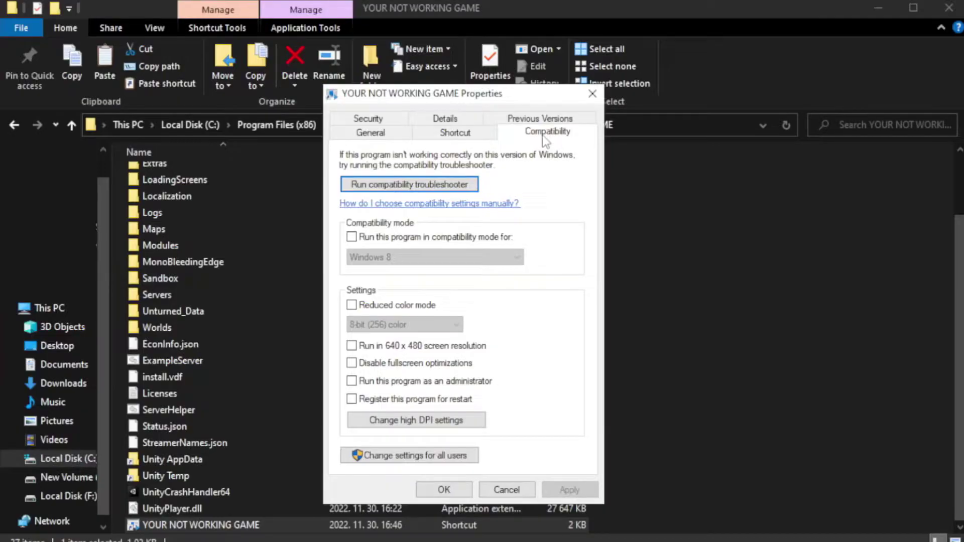
click(383, 240)
click(434, 258)
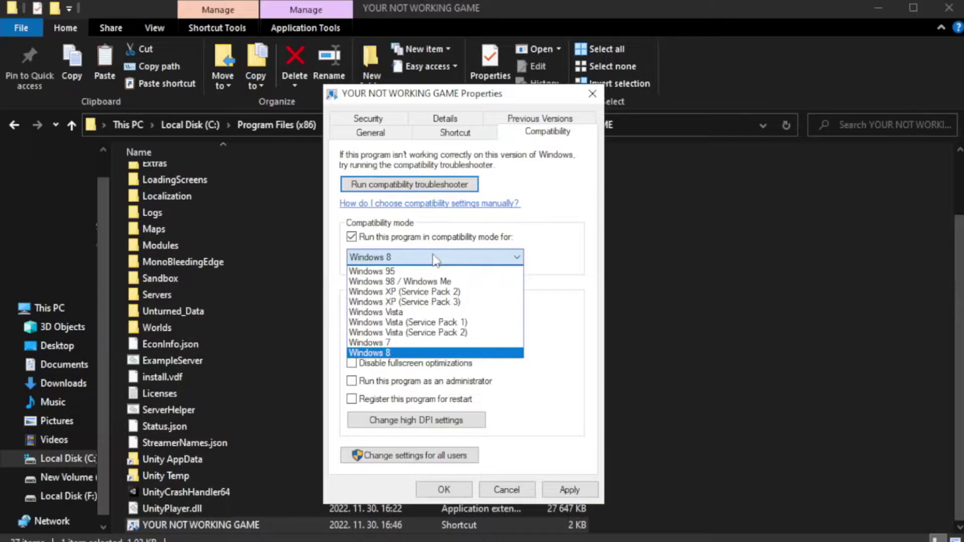
click(408, 354)
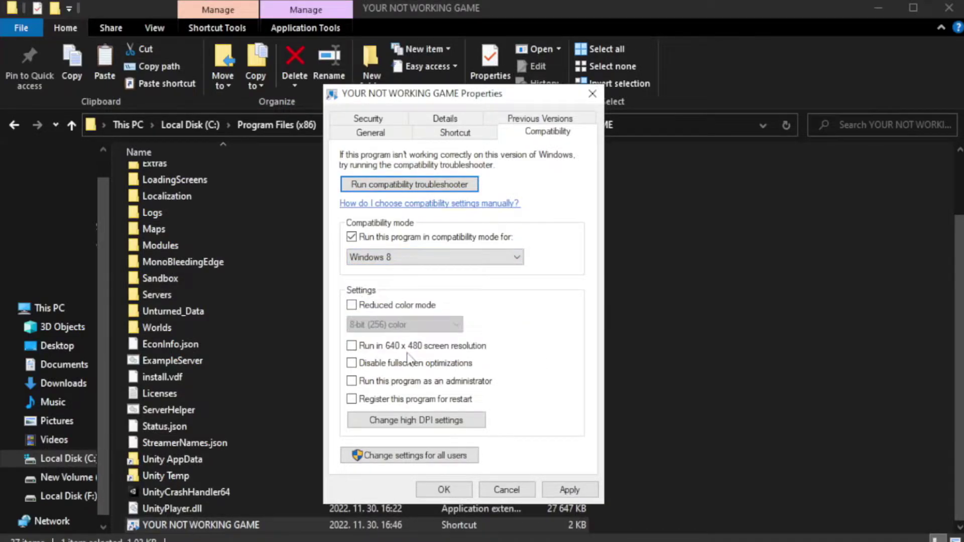
click(377, 367)
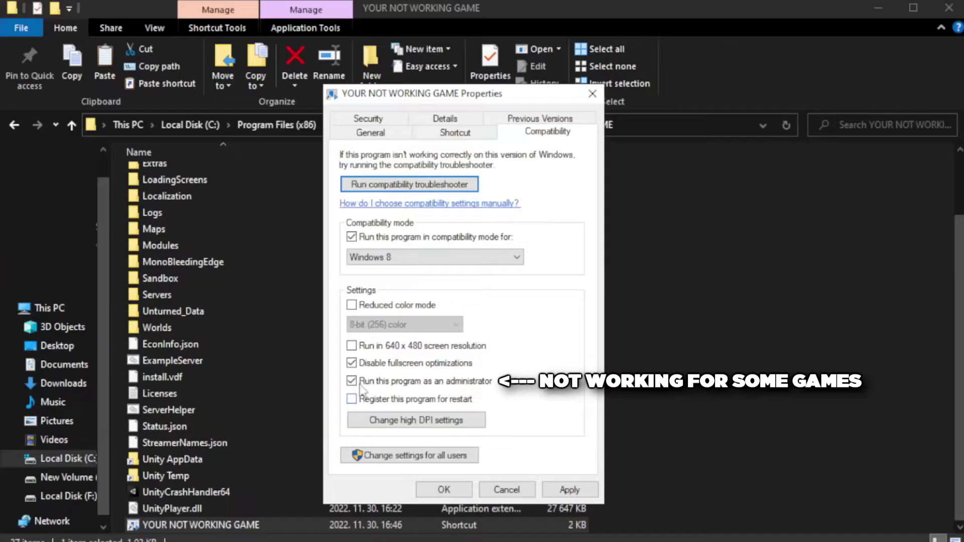
click(571, 487)
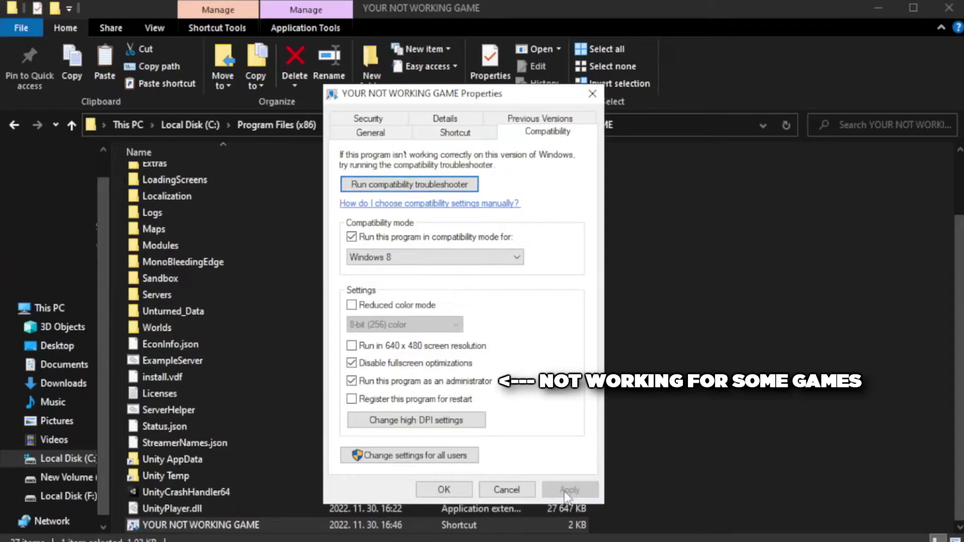
click(443, 490)
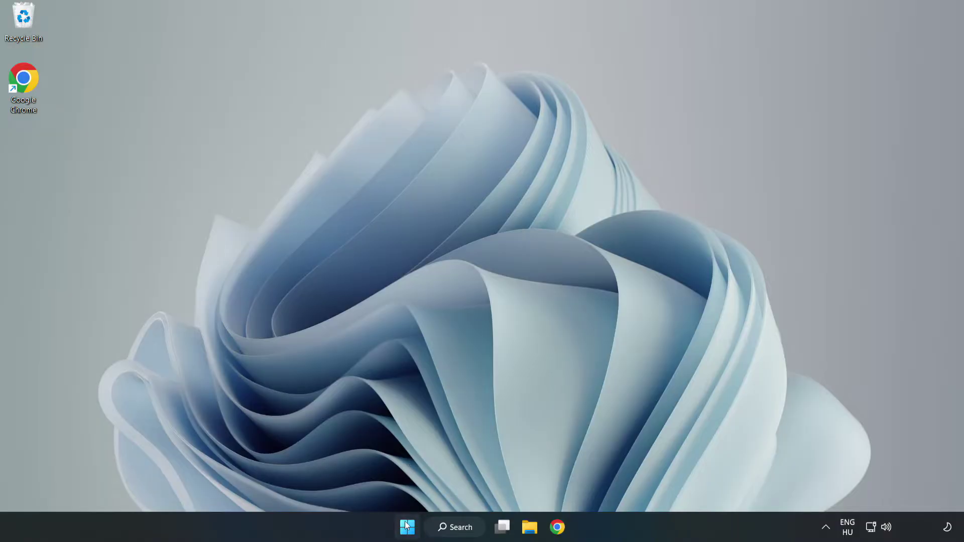
Launch Task Manager from the Start button's power-user menu
right_click(409, 531)
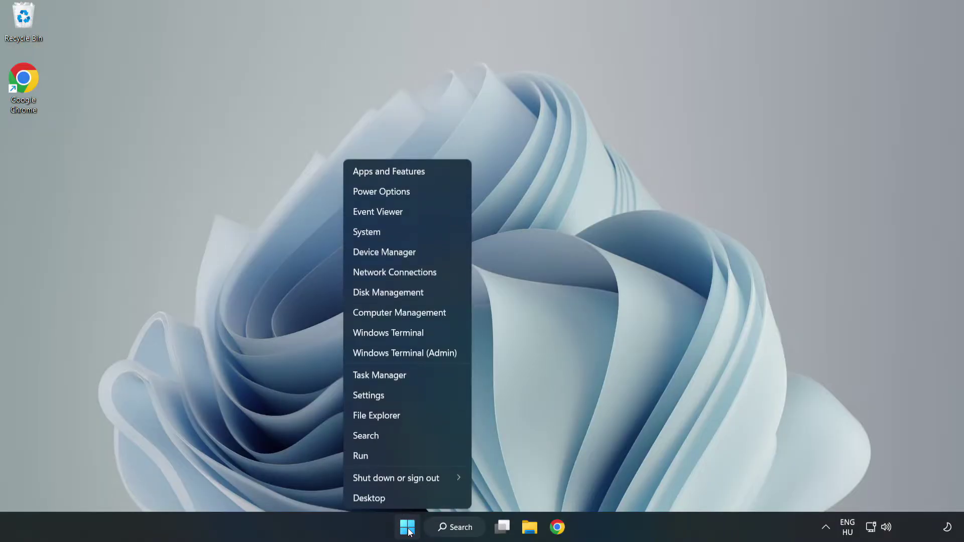
click(406, 375)
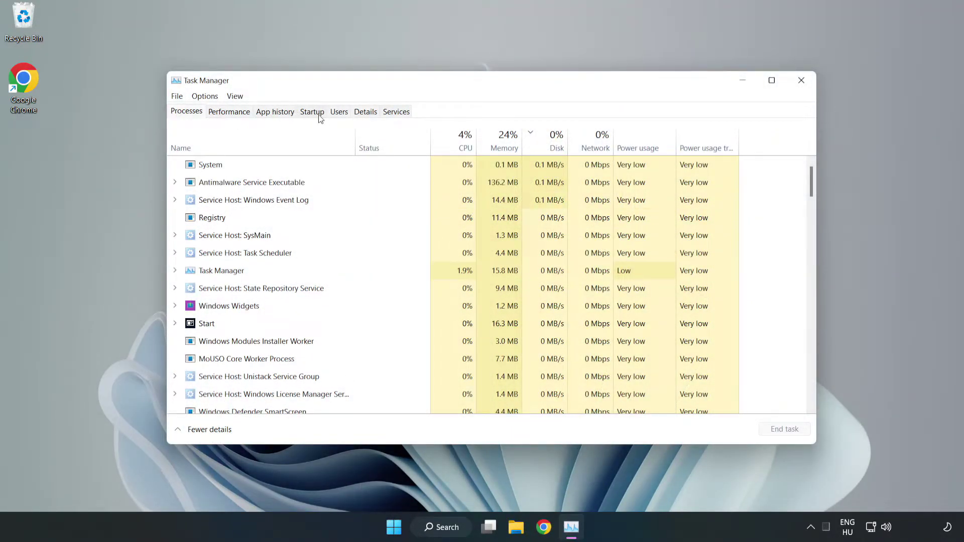
Disable Cortana, Microsoft Edge, Microsoft Teams and Phone Link as startup apps, then close Task Manager
click(313, 113)
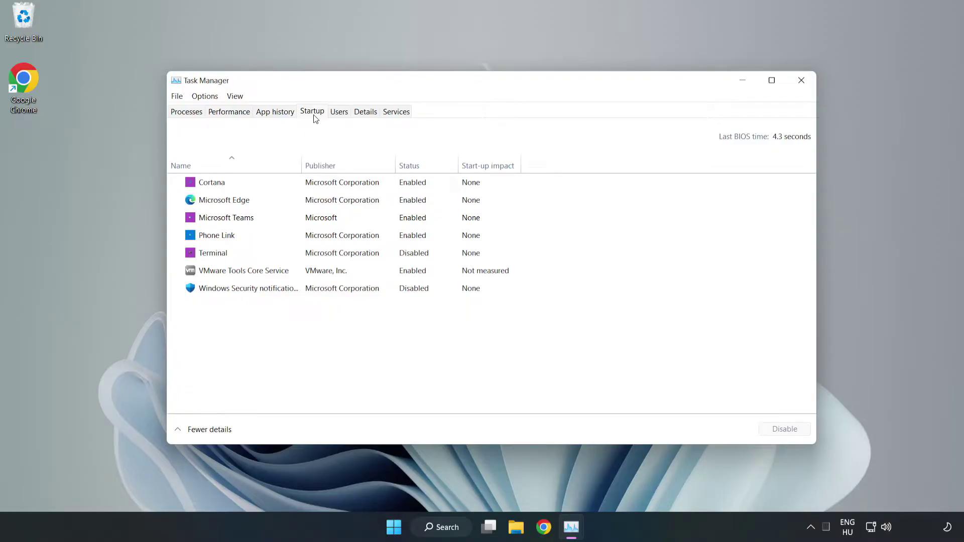
click(333, 189)
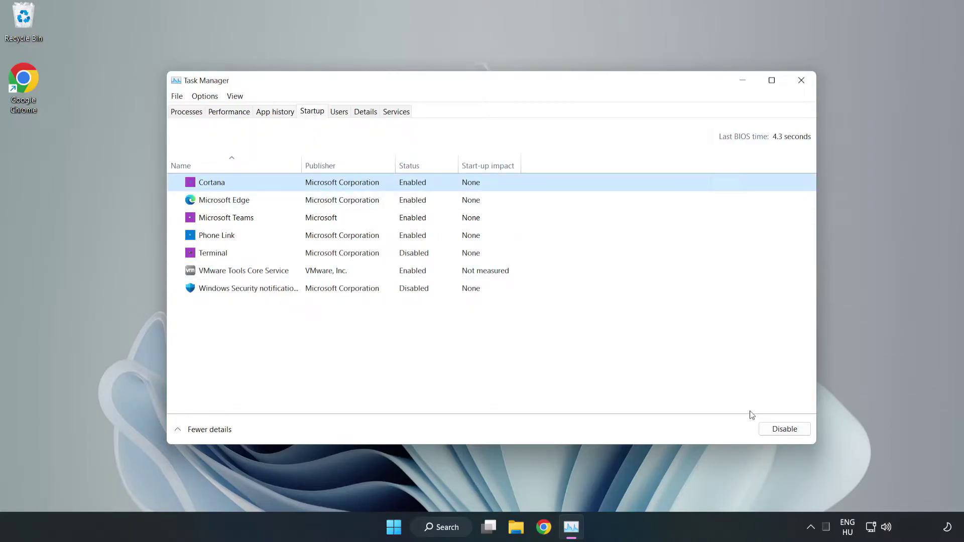
click(780, 431)
click(419, 200)
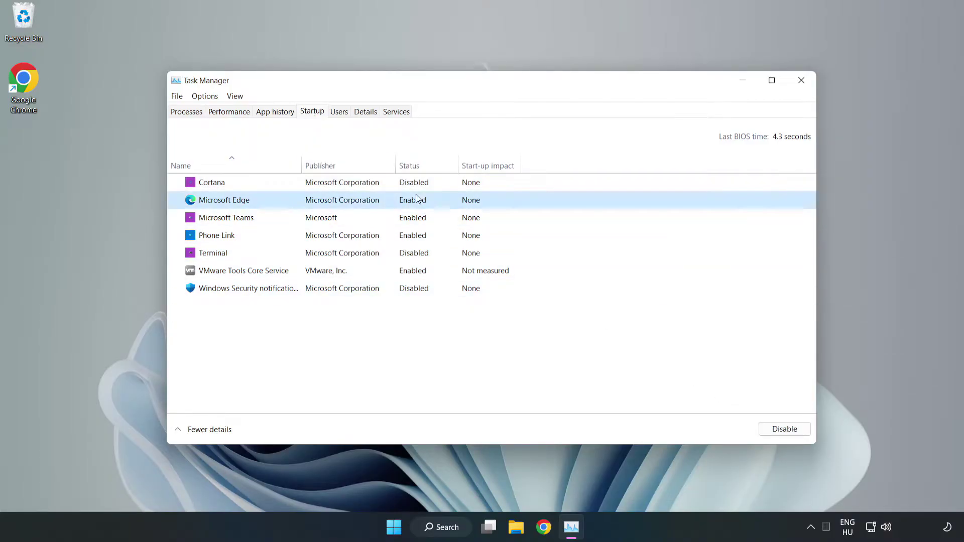
click(775, 428)
click(333, 221)
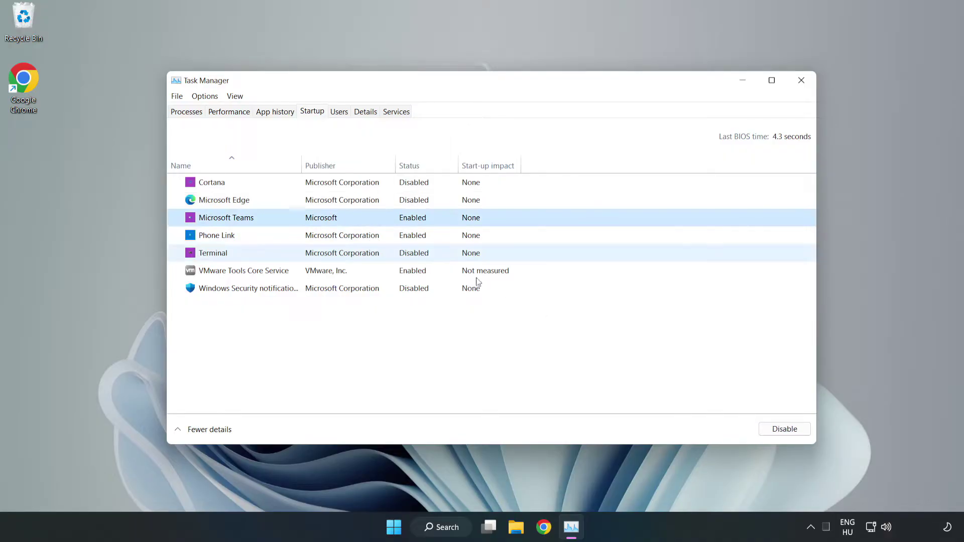
click(780, 431)
click(323, 239)
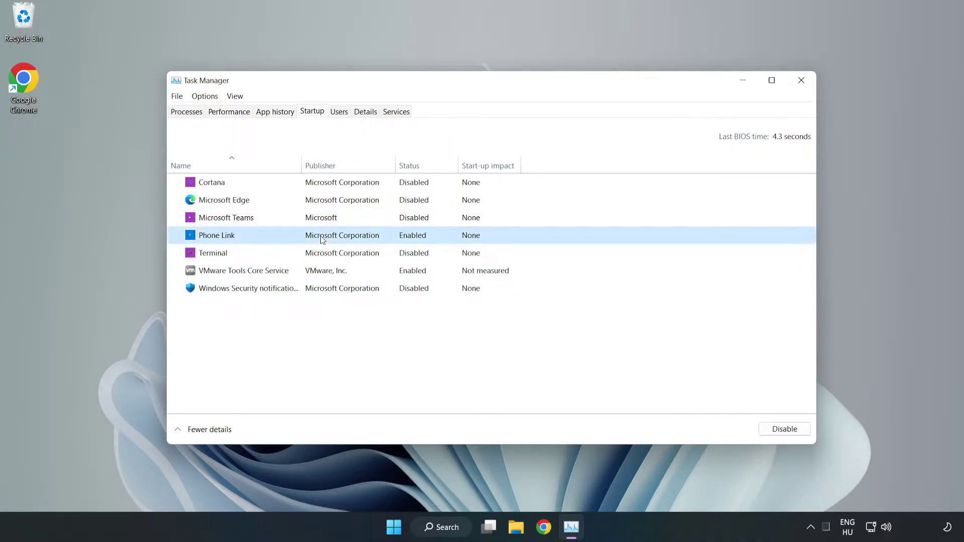
click(774, 430)
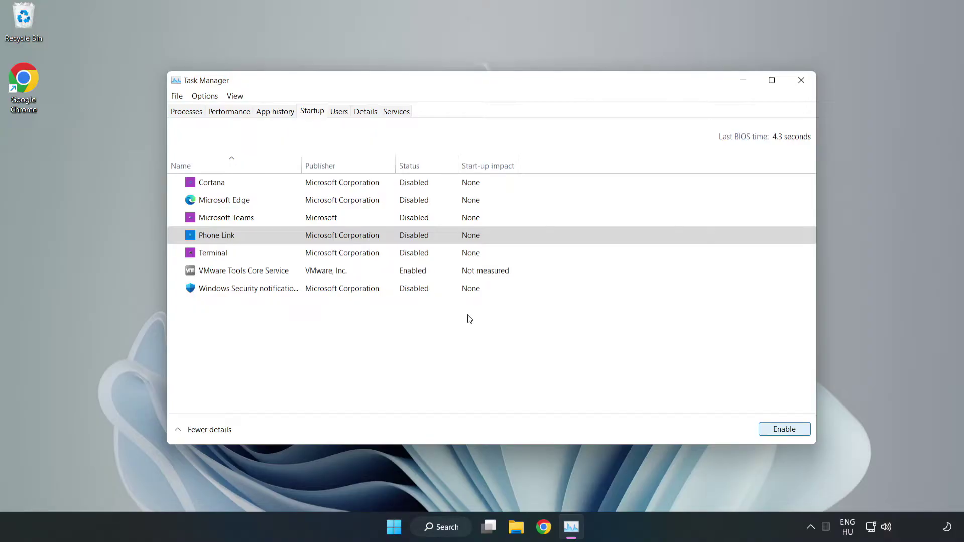
click(802, 82)
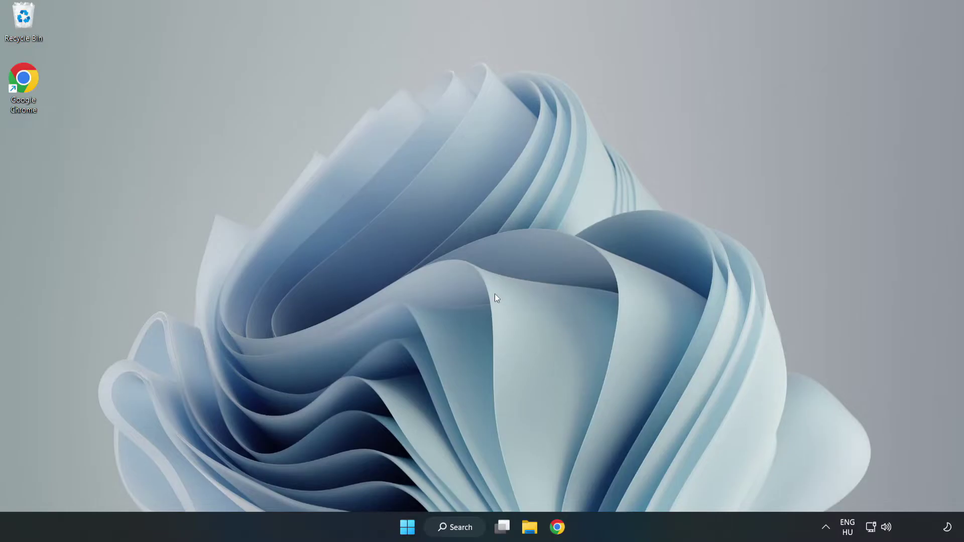
Back in Chrome, download dxwebsetup.exe, the DirectX End-User Runtime Web Installer
click(557, 529)
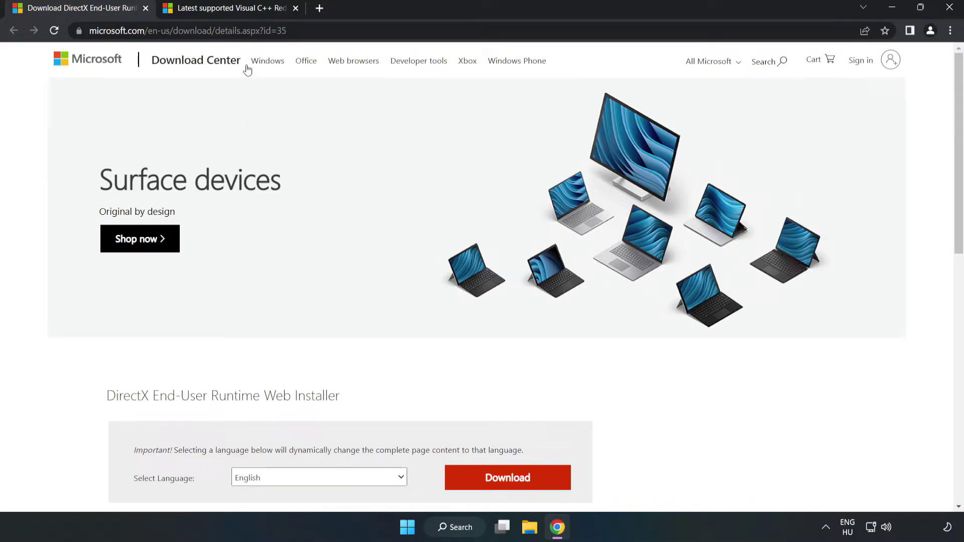
key(ctrl+l)
key(End)
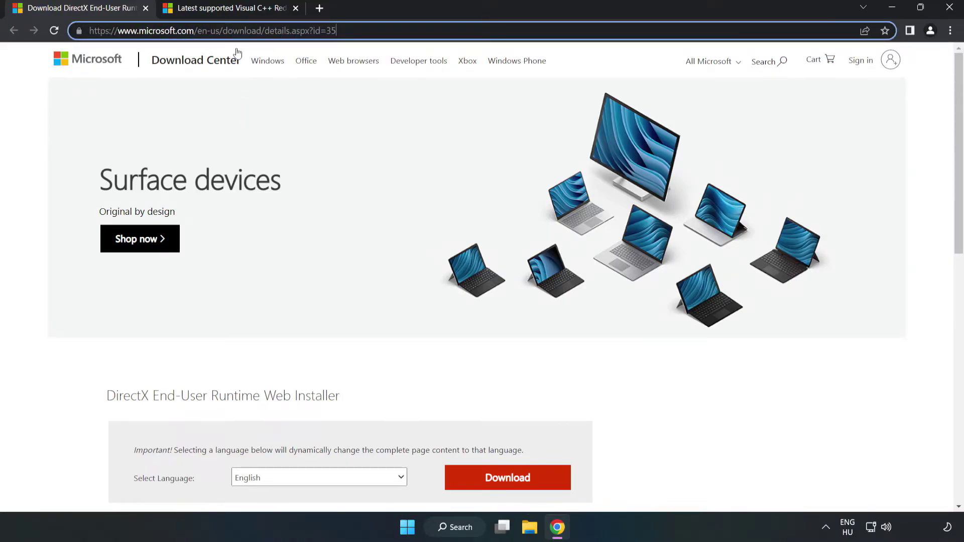
click(41, 115)
scroll(40, 115, down, 3)
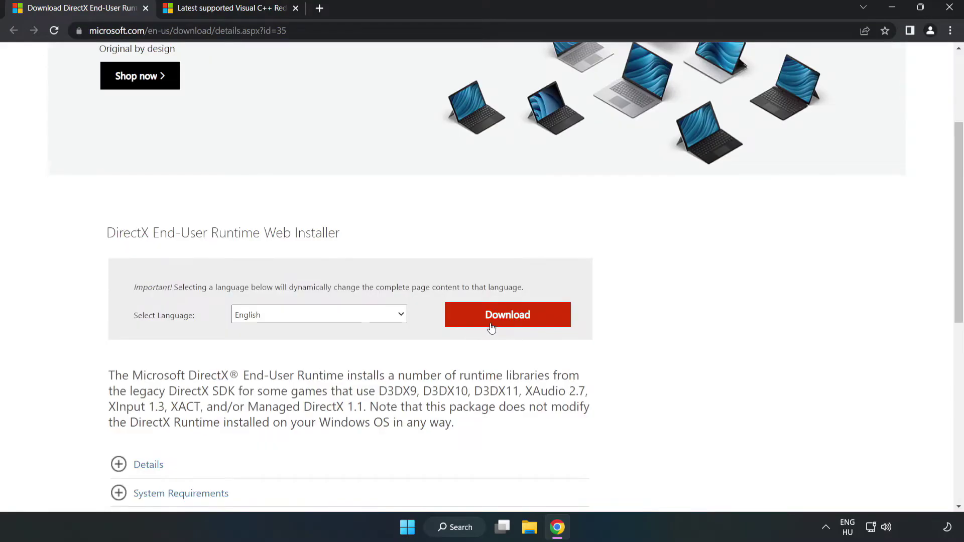
click(512, 324)
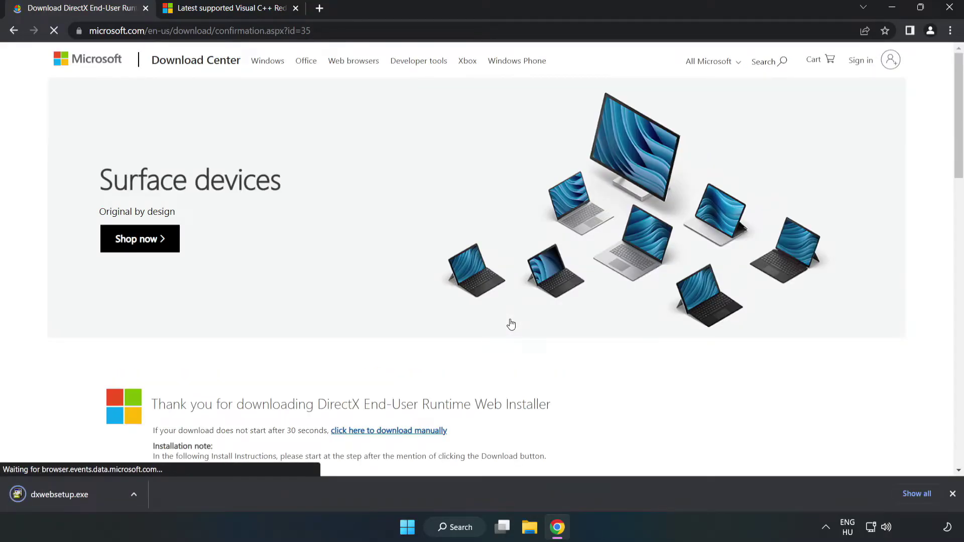
Run dxwebsetup.exe, accept the license, skip the Bing Bar offer, and finish DirectX Setup
click(70, 495)
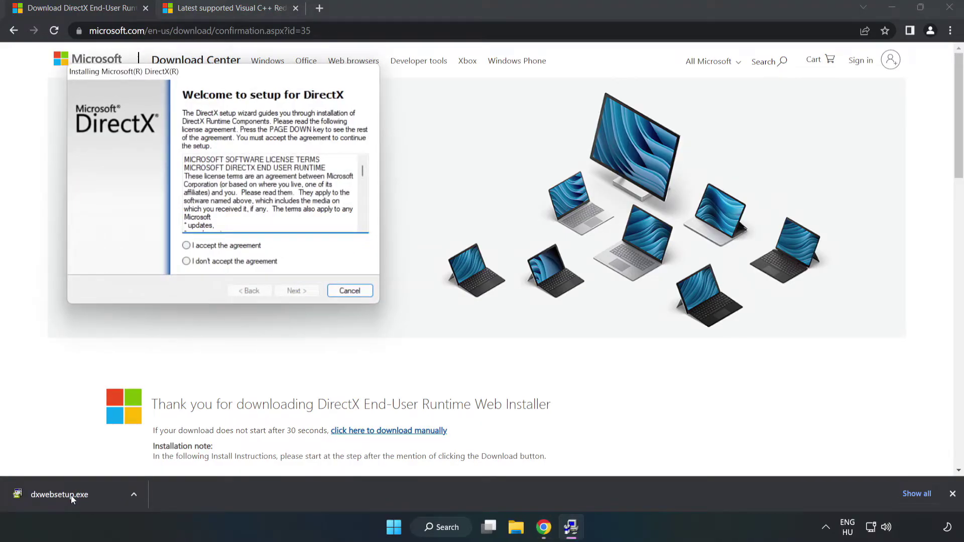
drag(220, 78, 470, 161)
drag(613, 256, 605, 307)
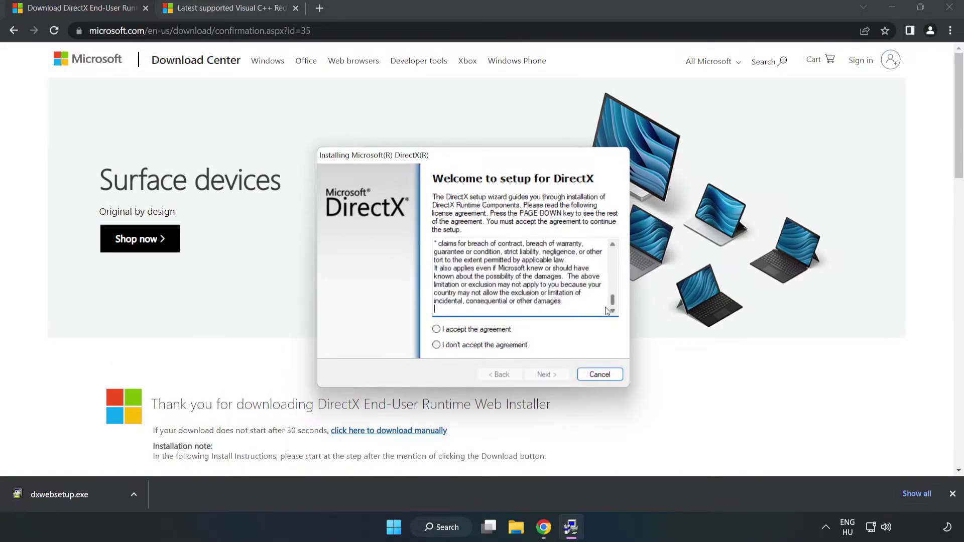
click(445, 331)
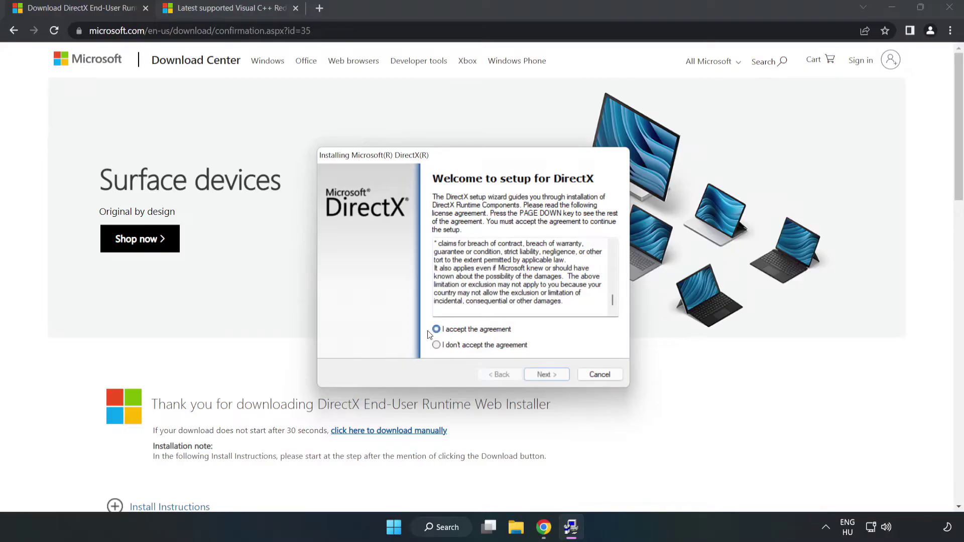
click(551, 378)
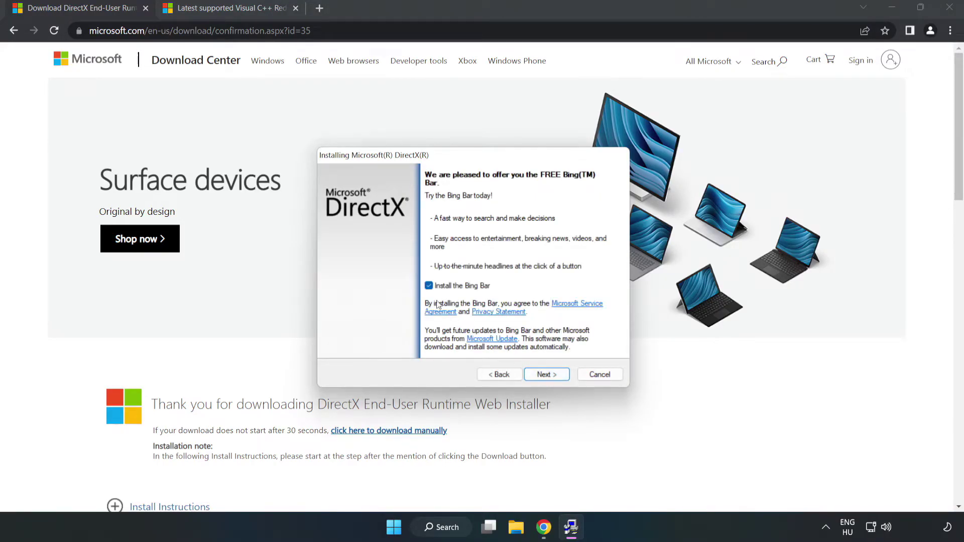
click(554, 376)
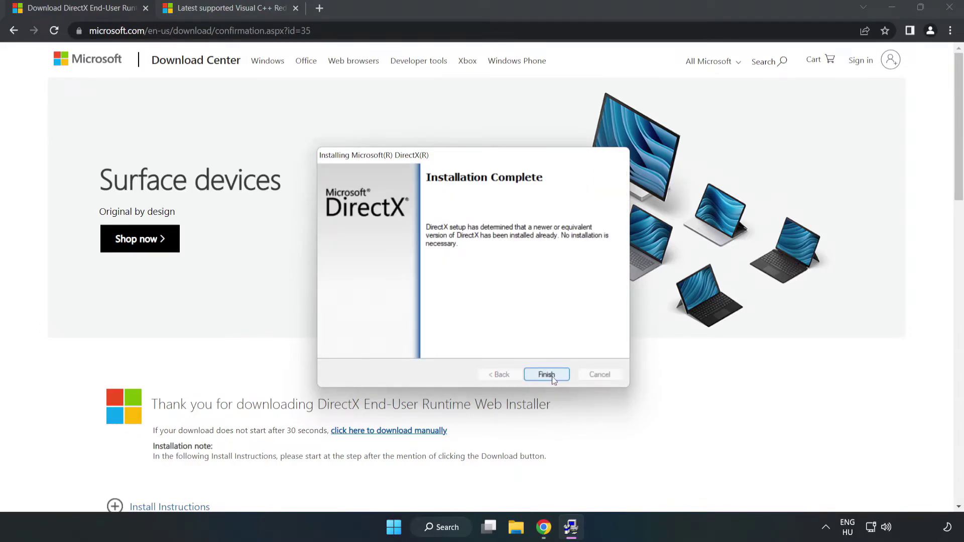
click(553, 380)
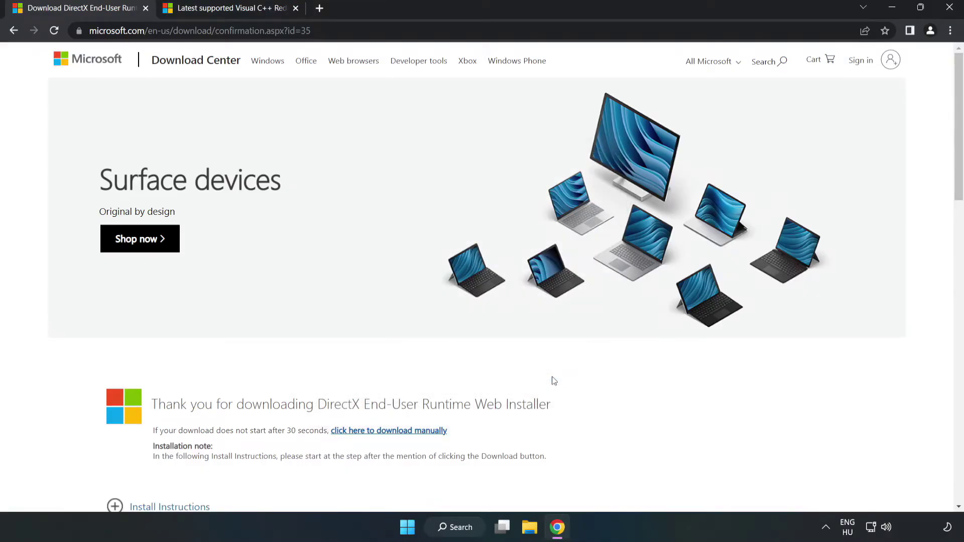
Close the DirectX page and find the Visual Studio 2015–2022 section on the Visual C++ page
click(146, 8)
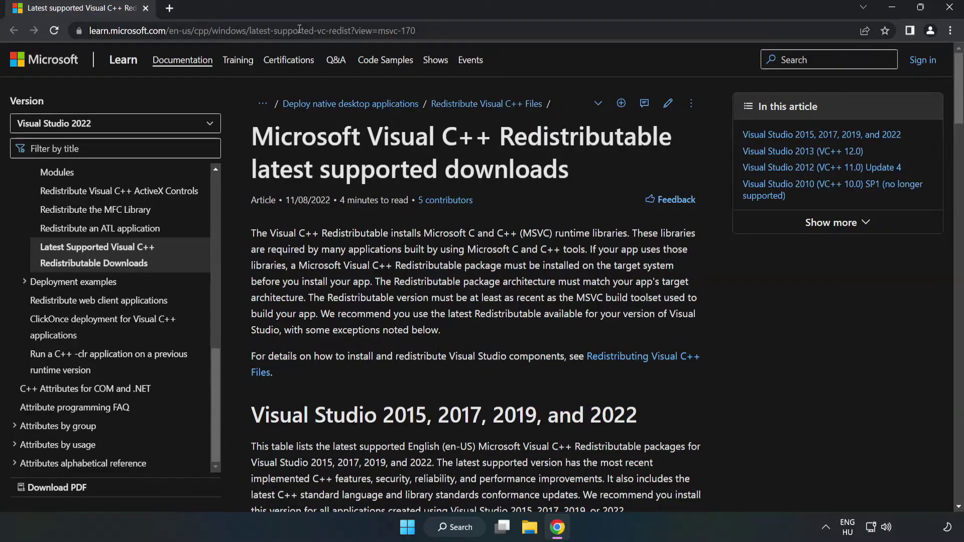
click(439, 30)
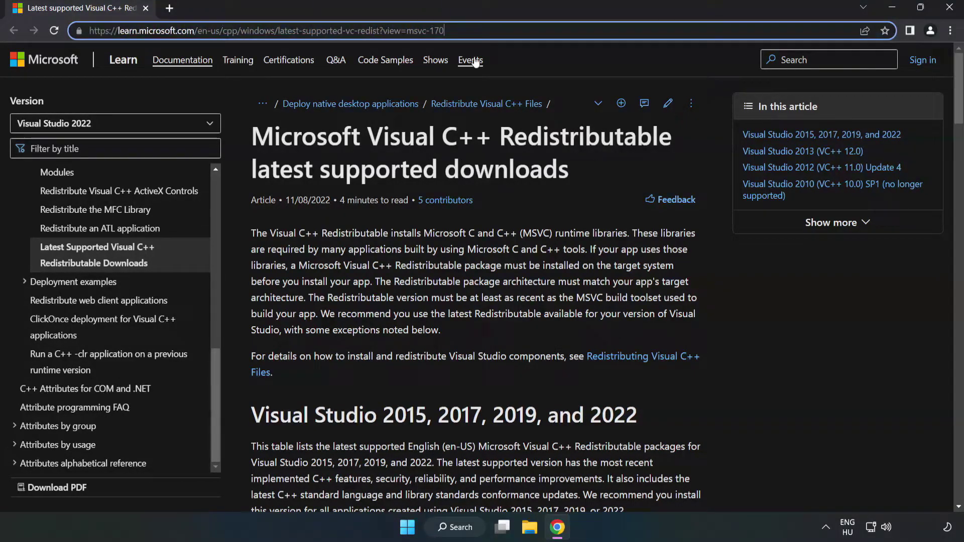
click(384, 180)
scroll(385, 180, down, 5)
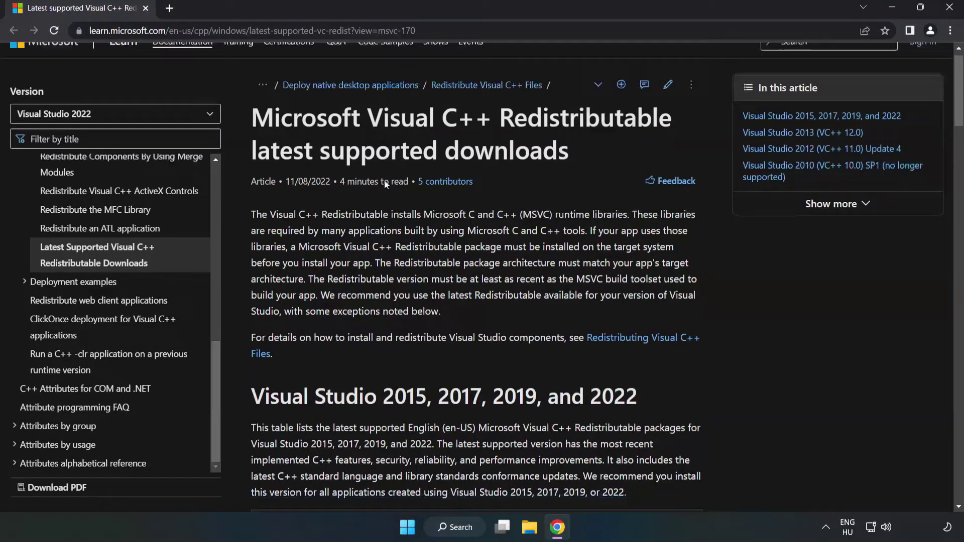
scroll(389, 188, down, 1)
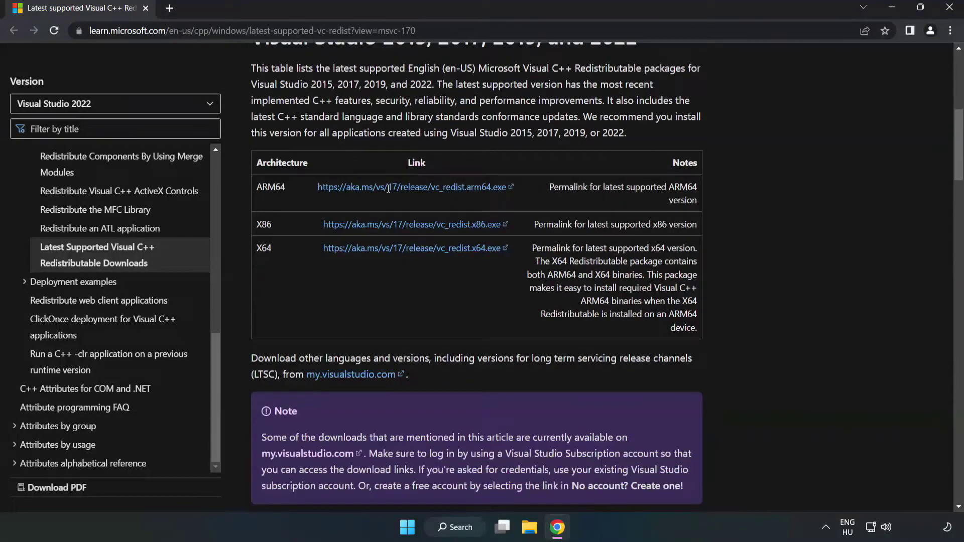
scroll(366, 187, up, 1)
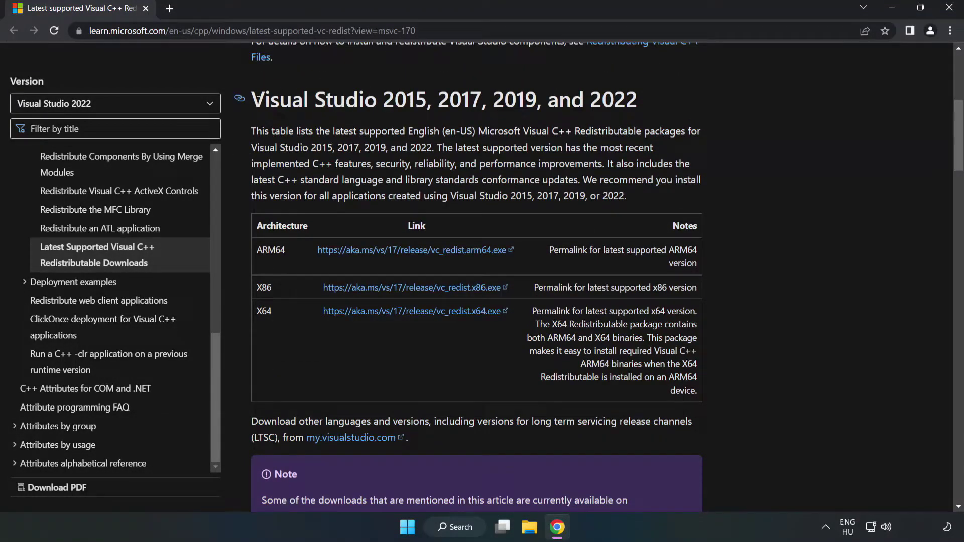
drag(250, 103, 637, 103)
click(598, 127)
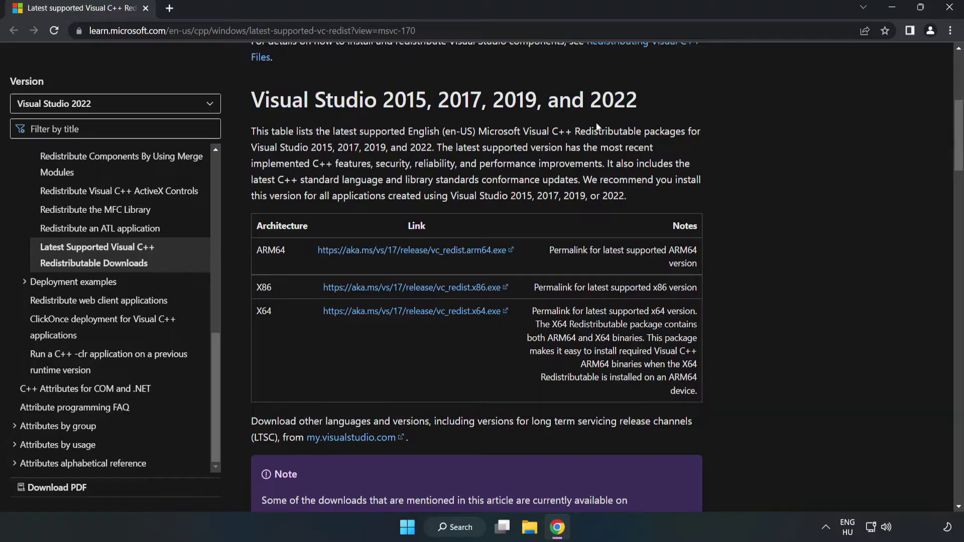
Download the ARM64, x86 and x64 vc_redist installers
click(396, 250)
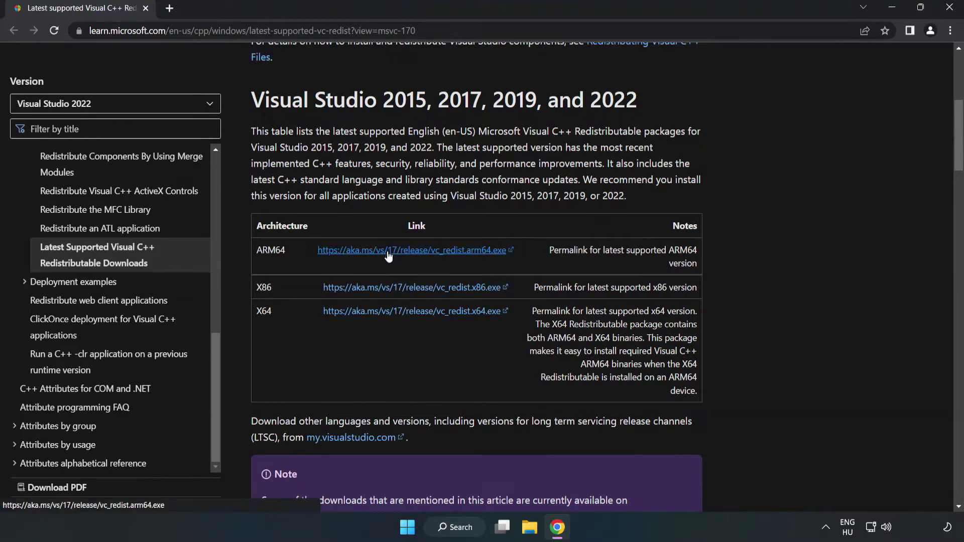
click(391, 293)
click(404, 312)
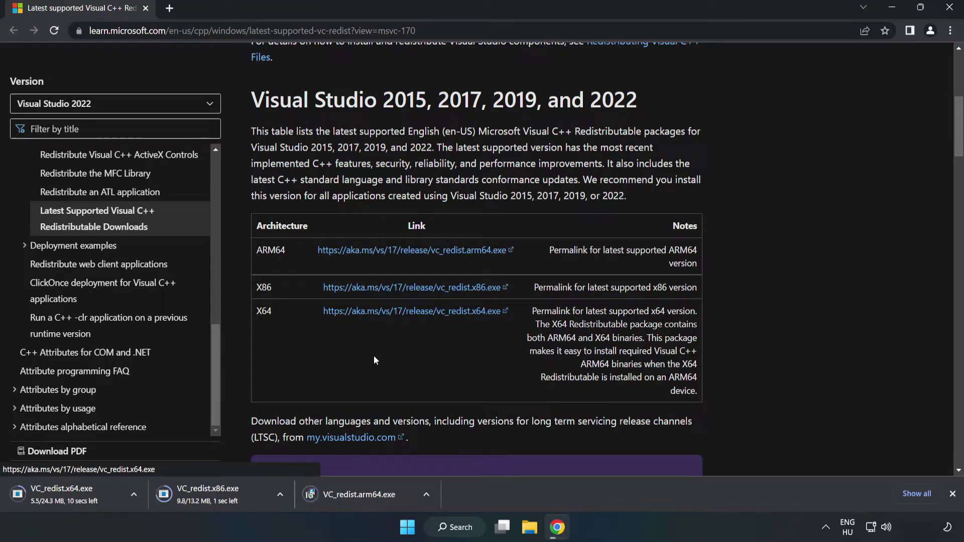
Try installing VC_redist.arm64.exe and close it after it fails as unsupported
click(368, 495)
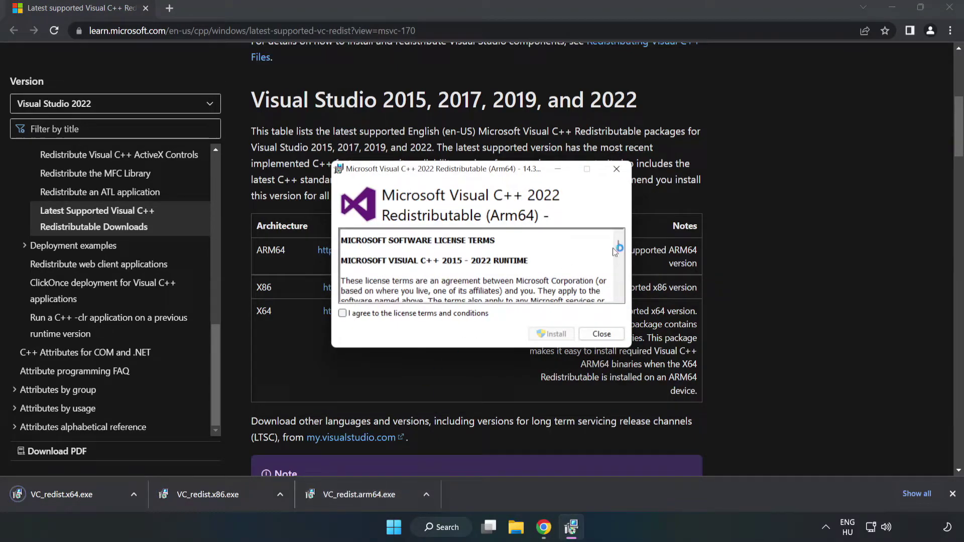
scroll(619, 246, down, 15)
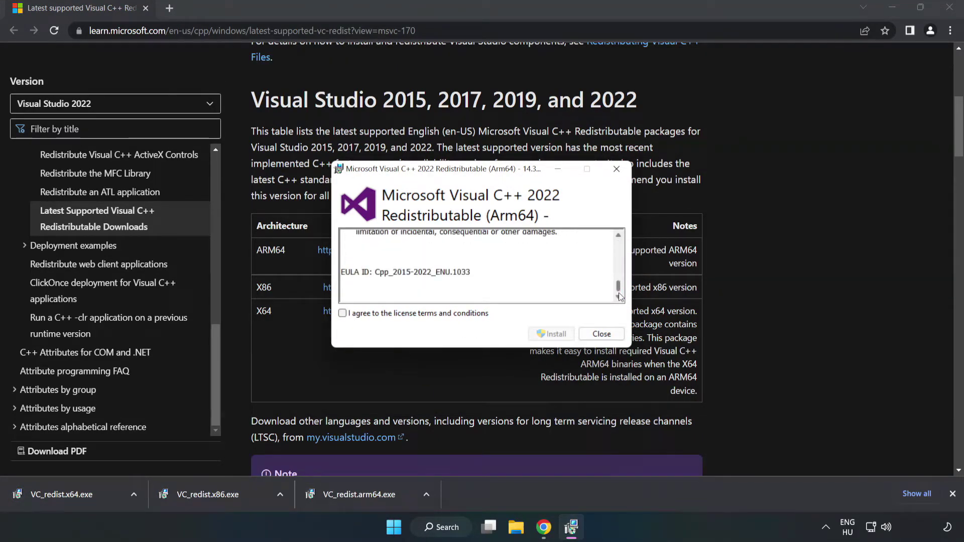
click(342, 314)
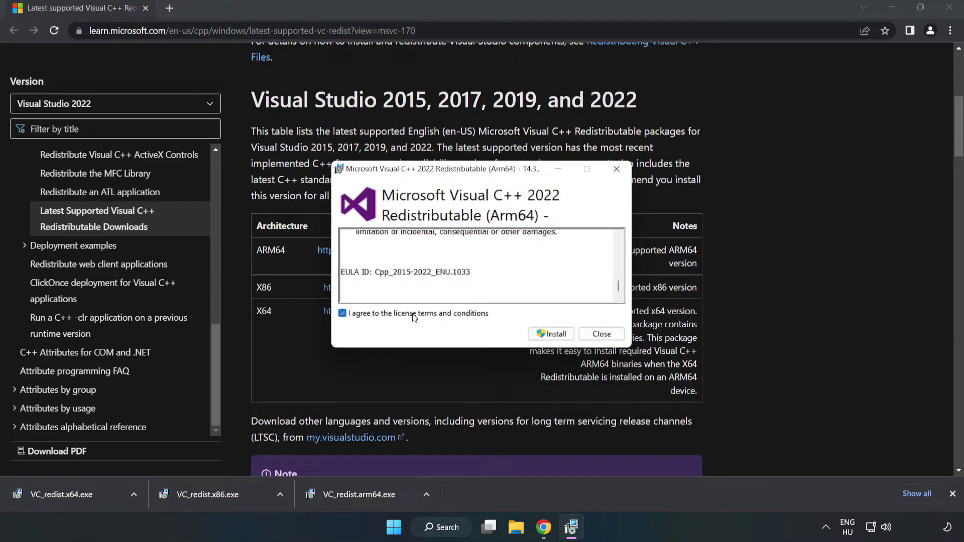
click(553, 336)
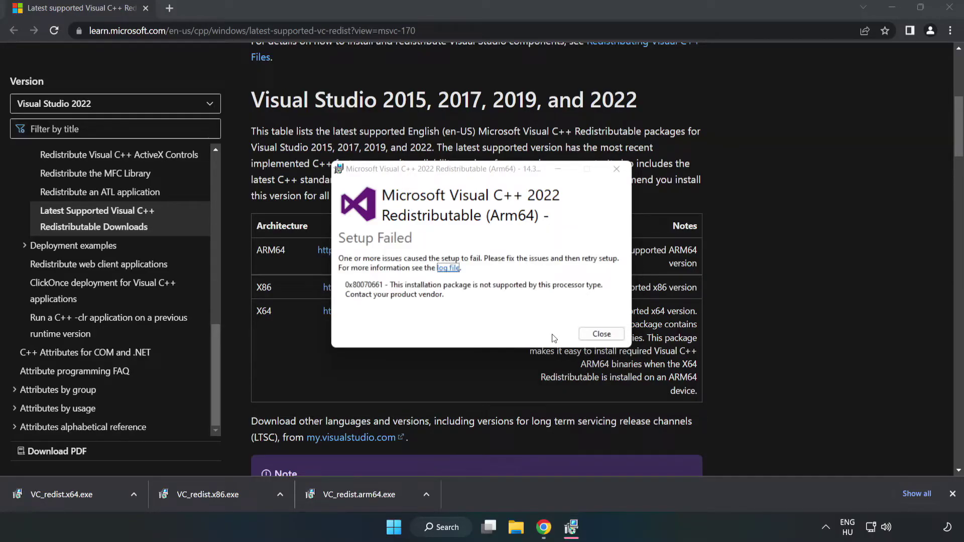
click(602, 334)
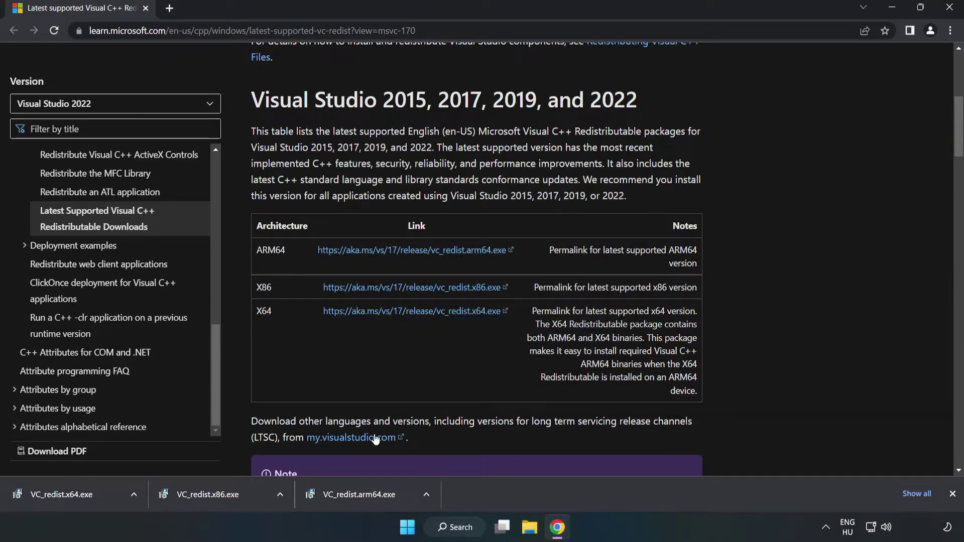
Install the x86 Visual C++ 2015-2022 runtime from VC_redist.x86.exe
click(213, 495)
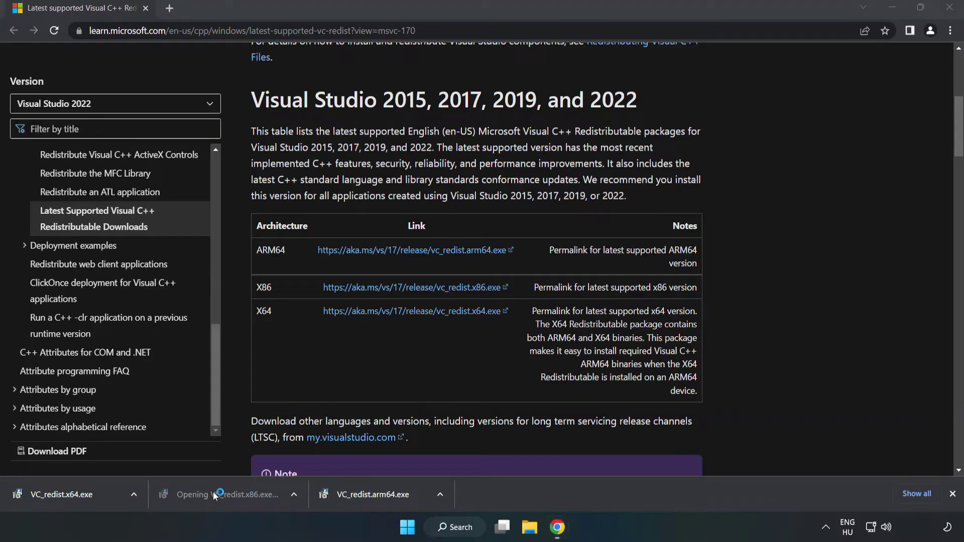
drag(618, 247, 619, 298)
click(343, 314)
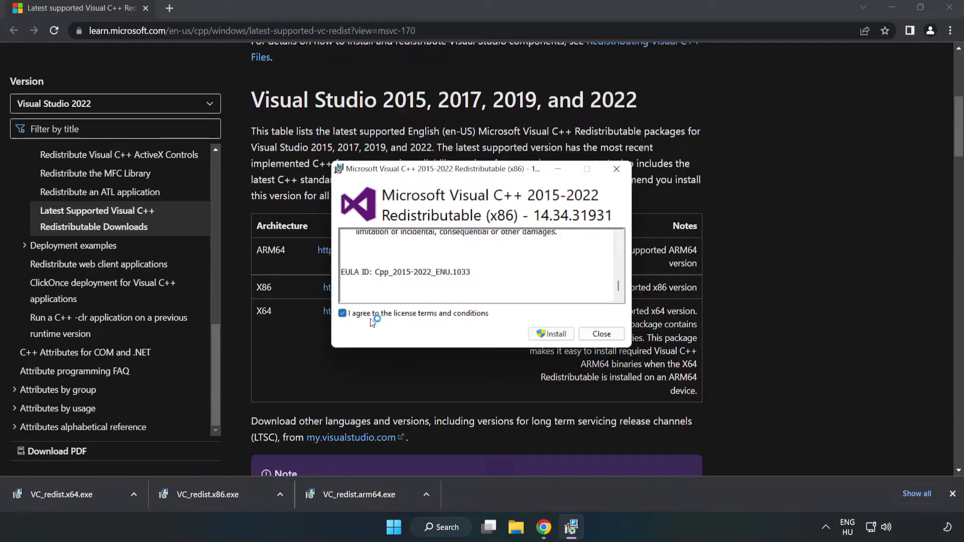
click(547, 335)
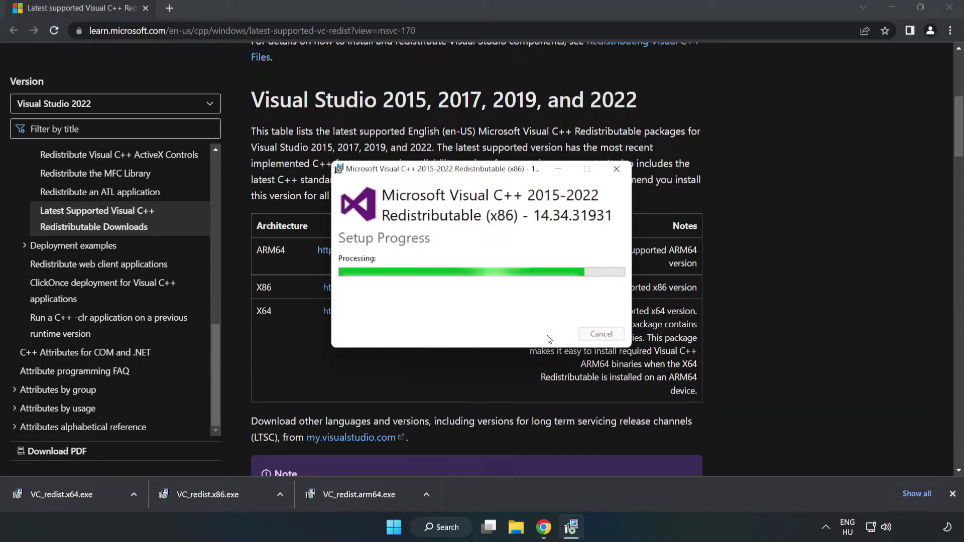
click(603, 334)
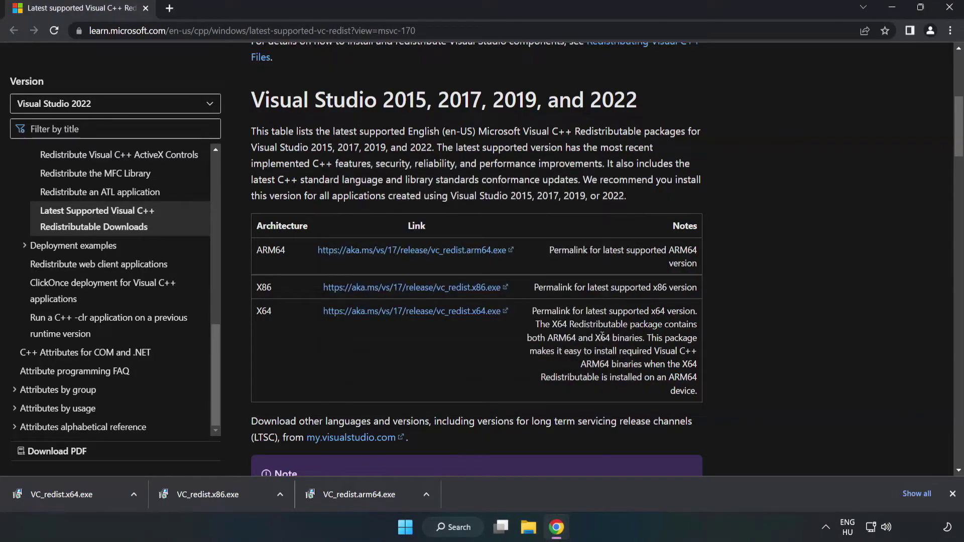
Install the x64 Visual C++ runtime 14.34.31931 from VC_redist.x64.exe
click(52, 491)
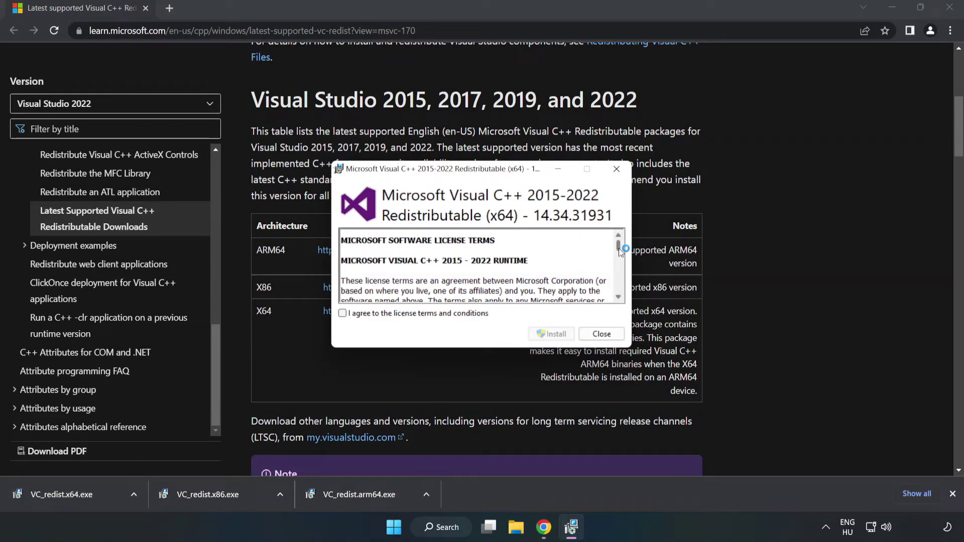
drag(619, 248, 620, 293)
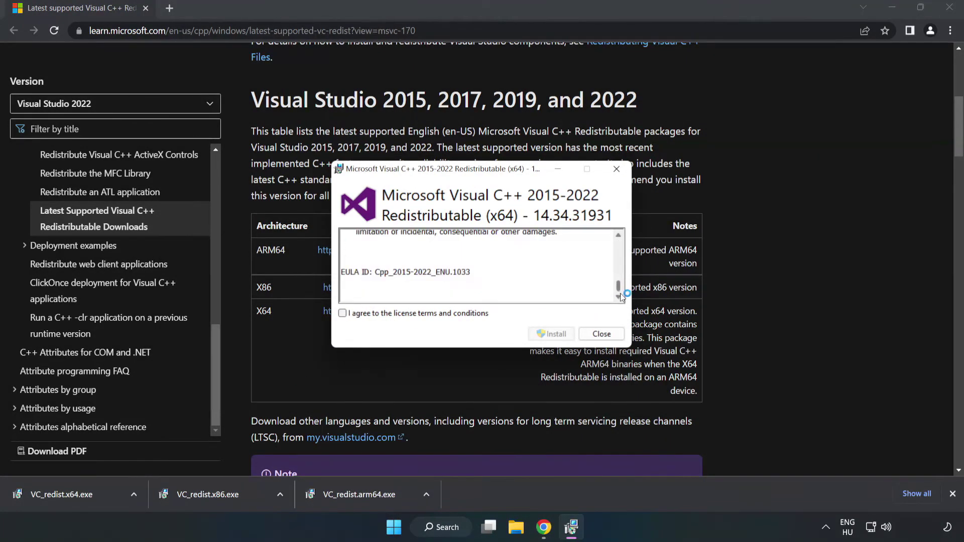
click(343, 314)
click(548, 334)
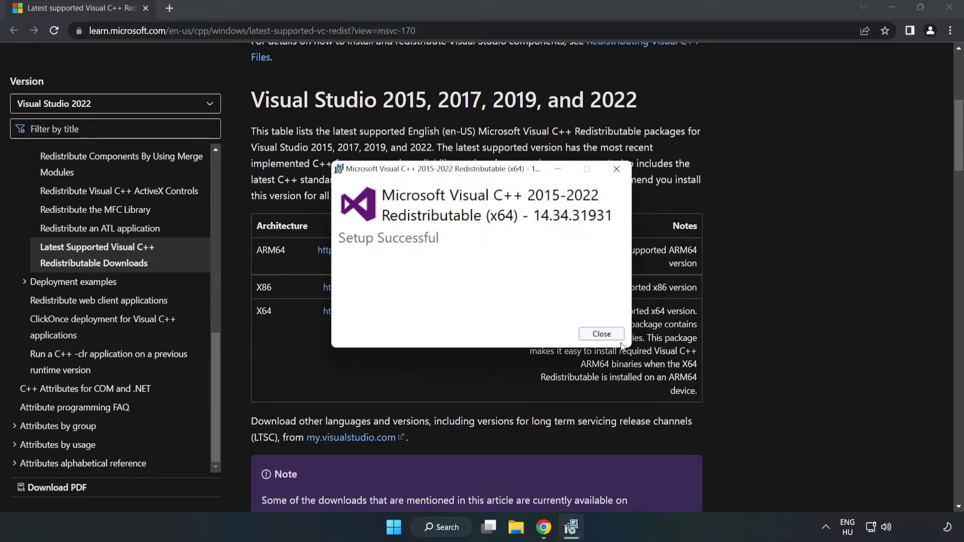
click(602, 334)
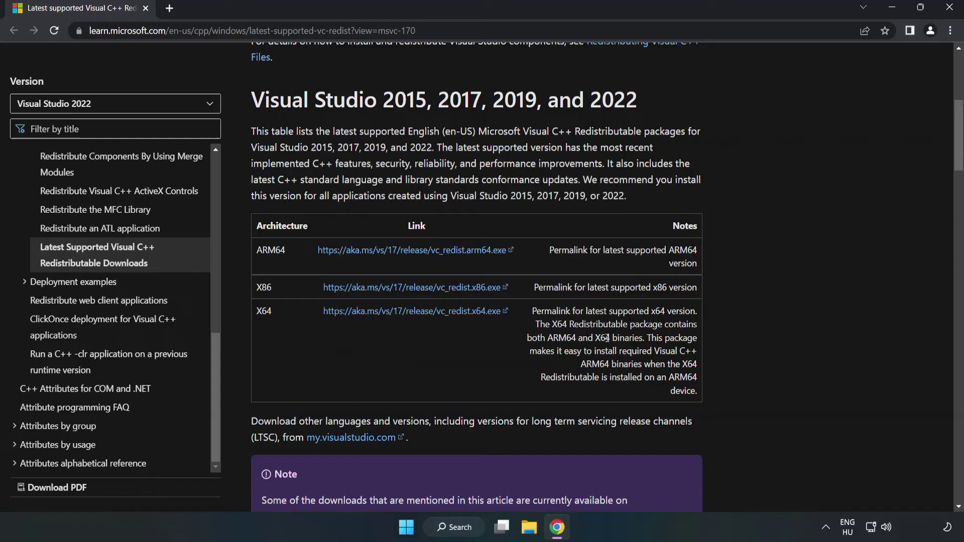
Close Chrome, search for cmd, and run Command Prompt as administrator
click(950, 8)
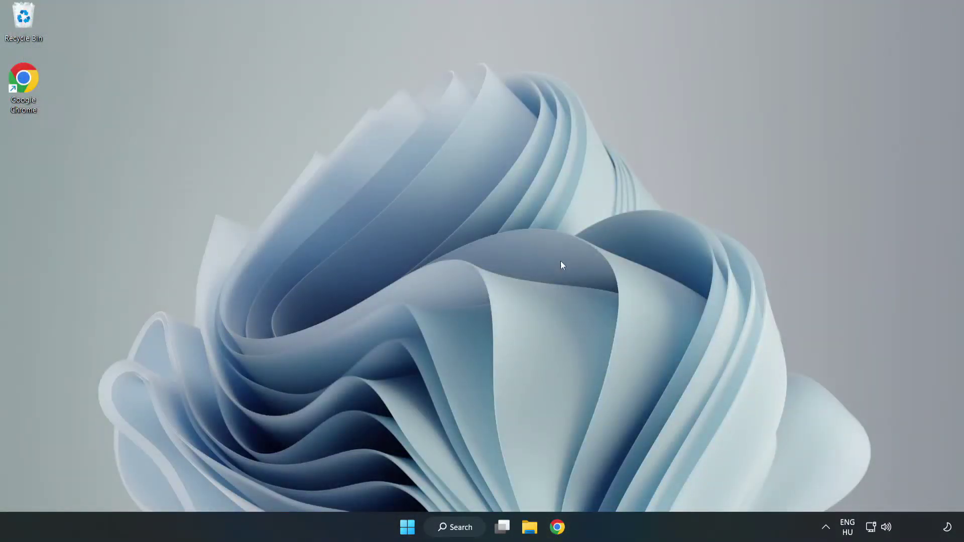
click(466, 529)
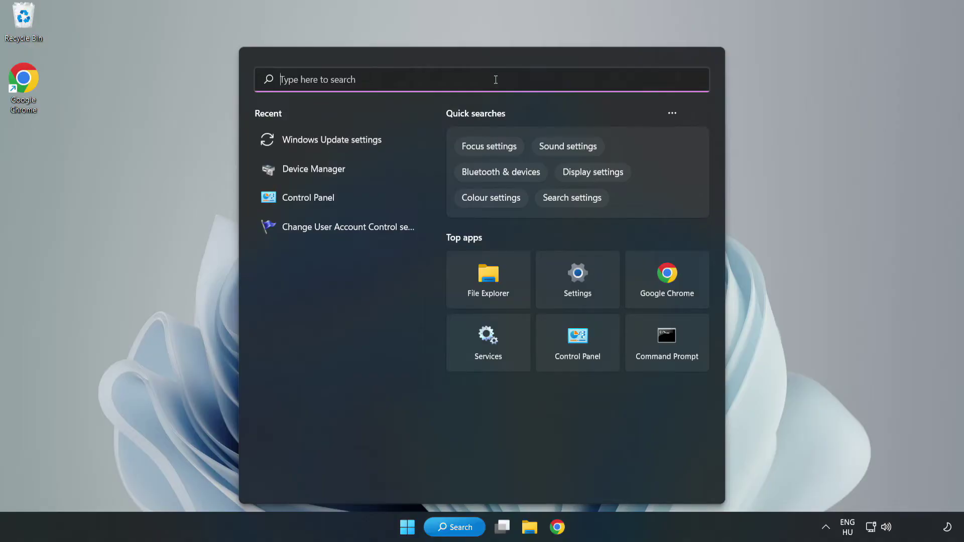
text(cmd)
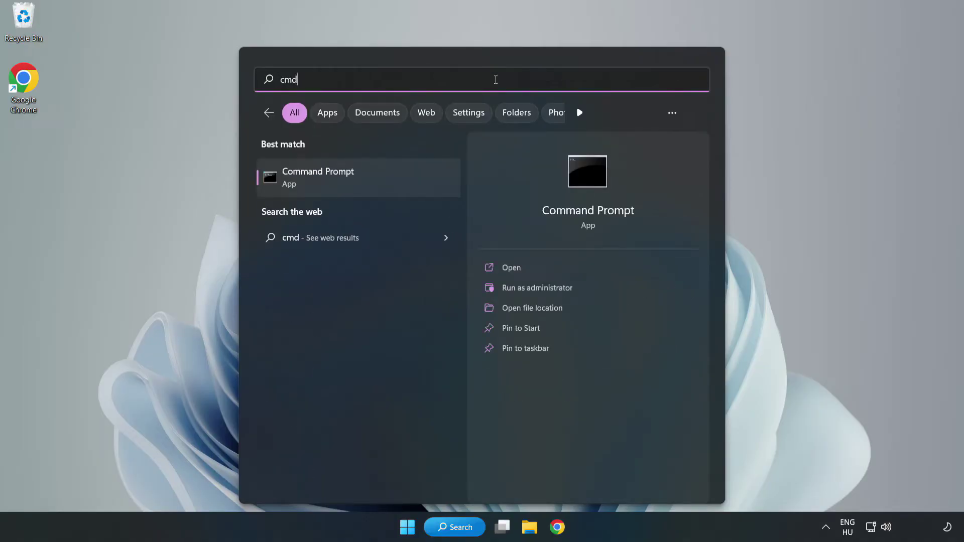
right_click(380, 183)
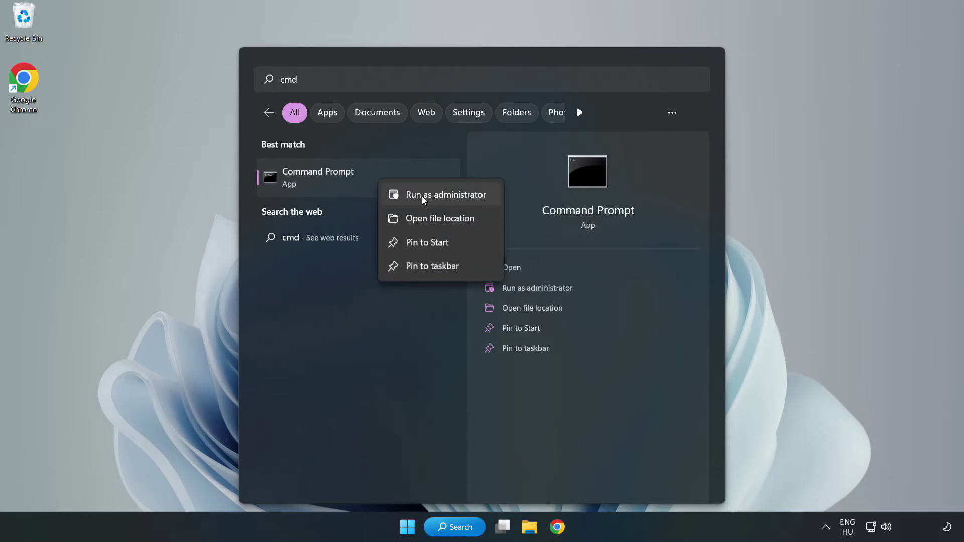
click(417, 196)
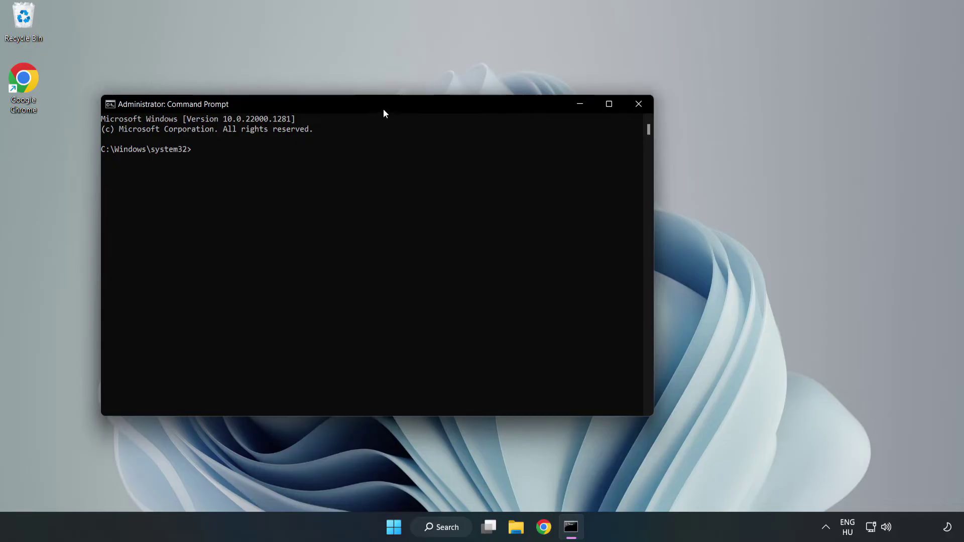
Run sfc /scannow in the administrator Command Prompt until verification completes
drag(384, 109, 490, 109)
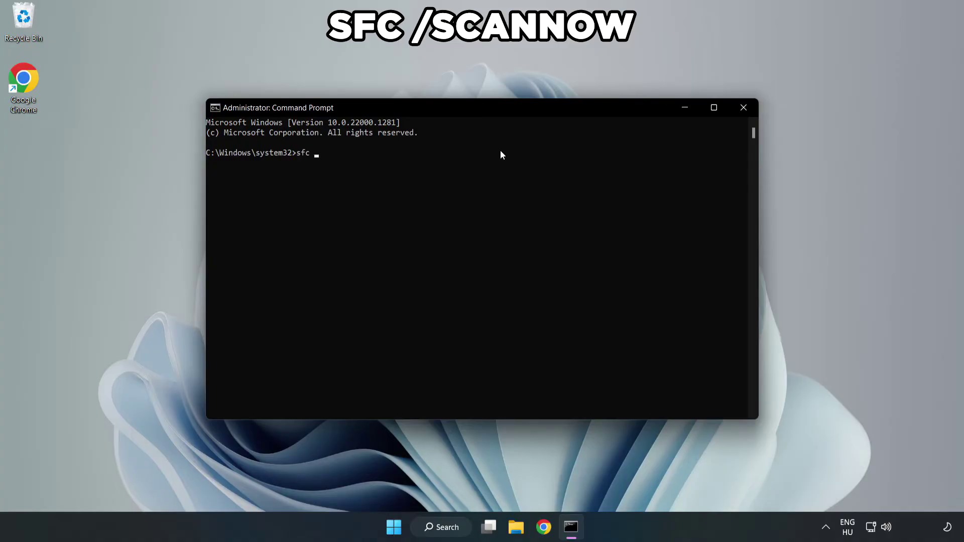
text(sfc /scannow)
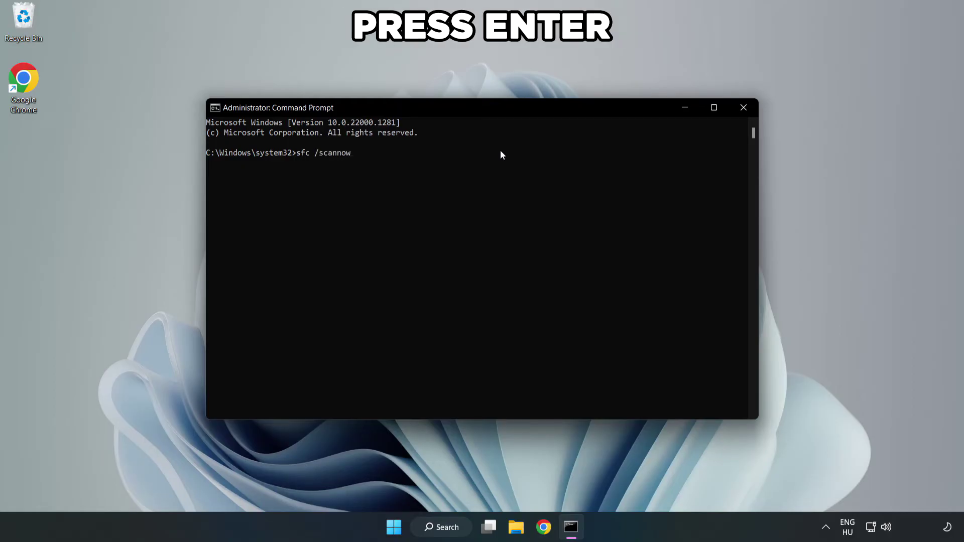
key(Return)
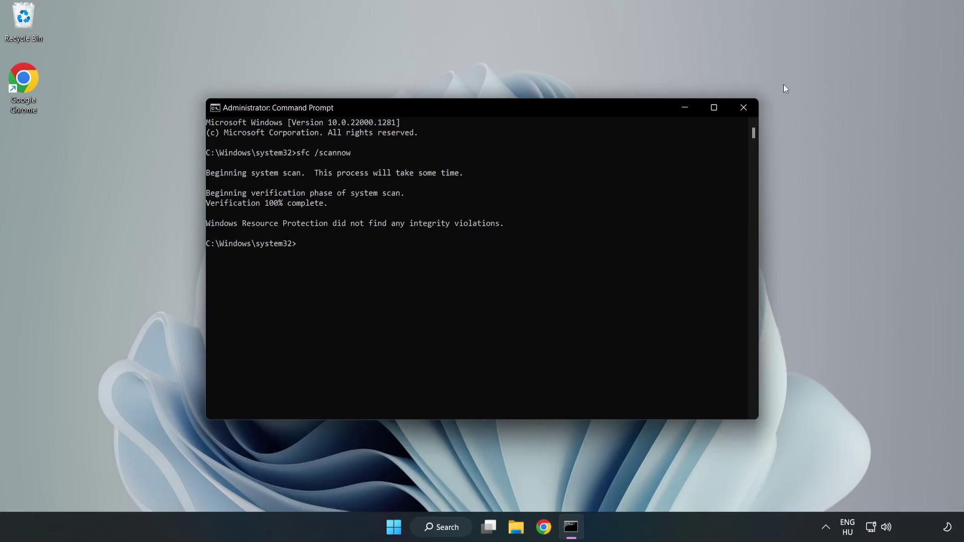
Close Command Prompt and show the Start menu's power options
click(743, 114)
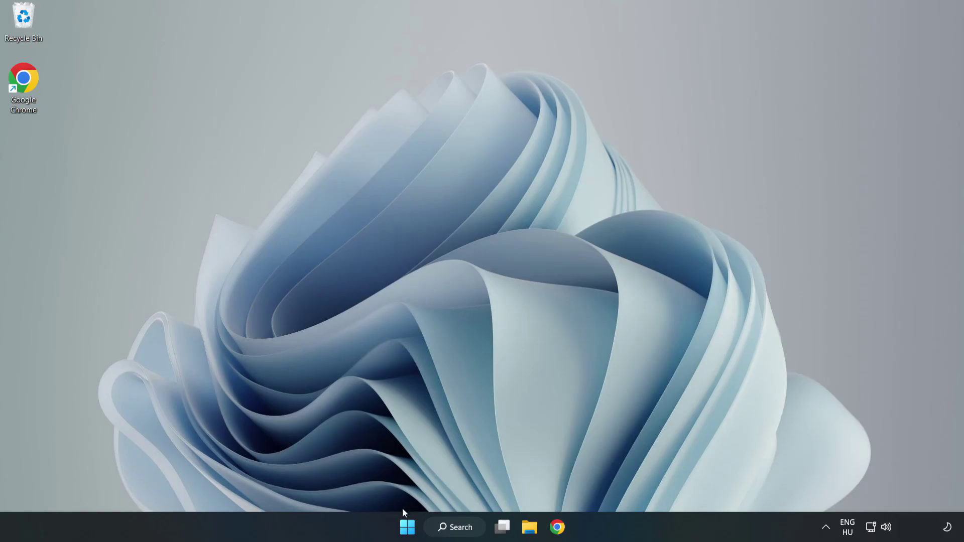
click(407, 527)
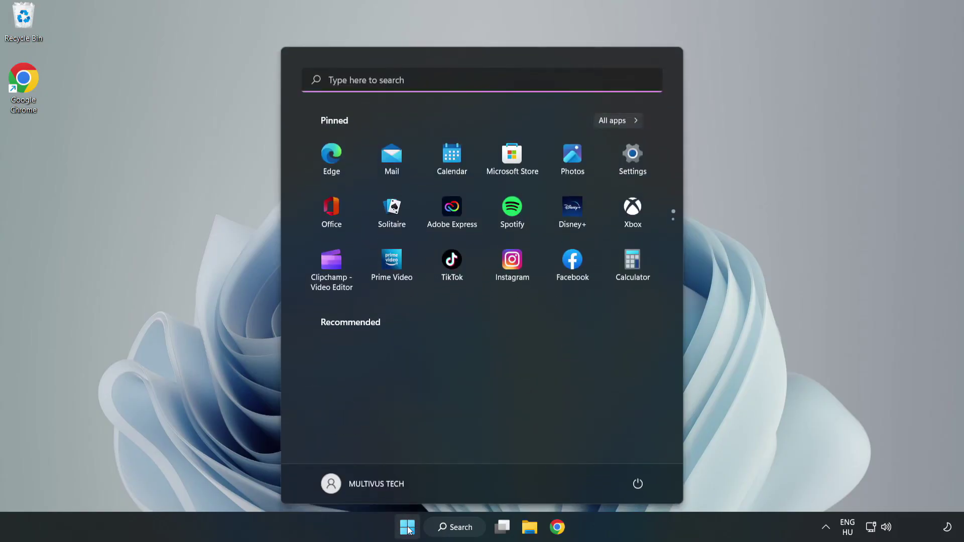
click(638, 484)
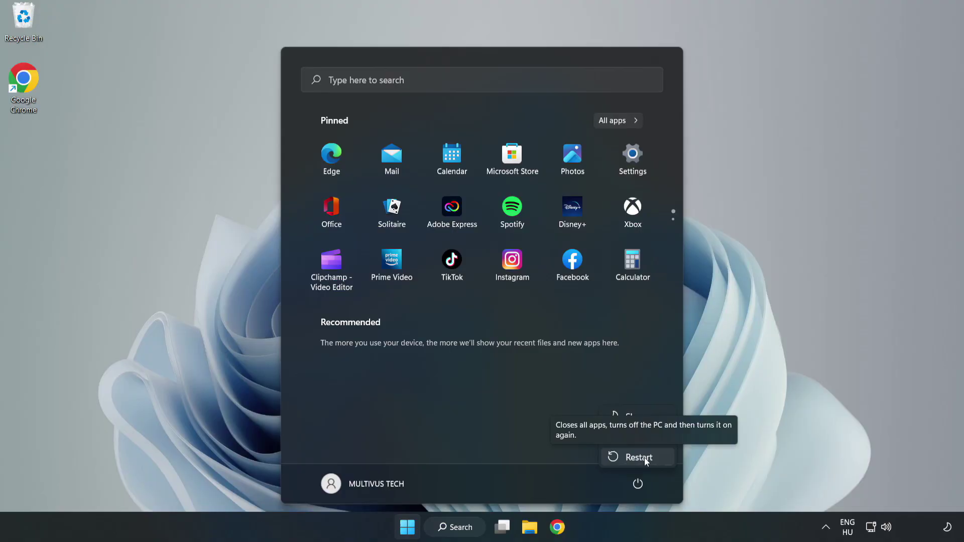